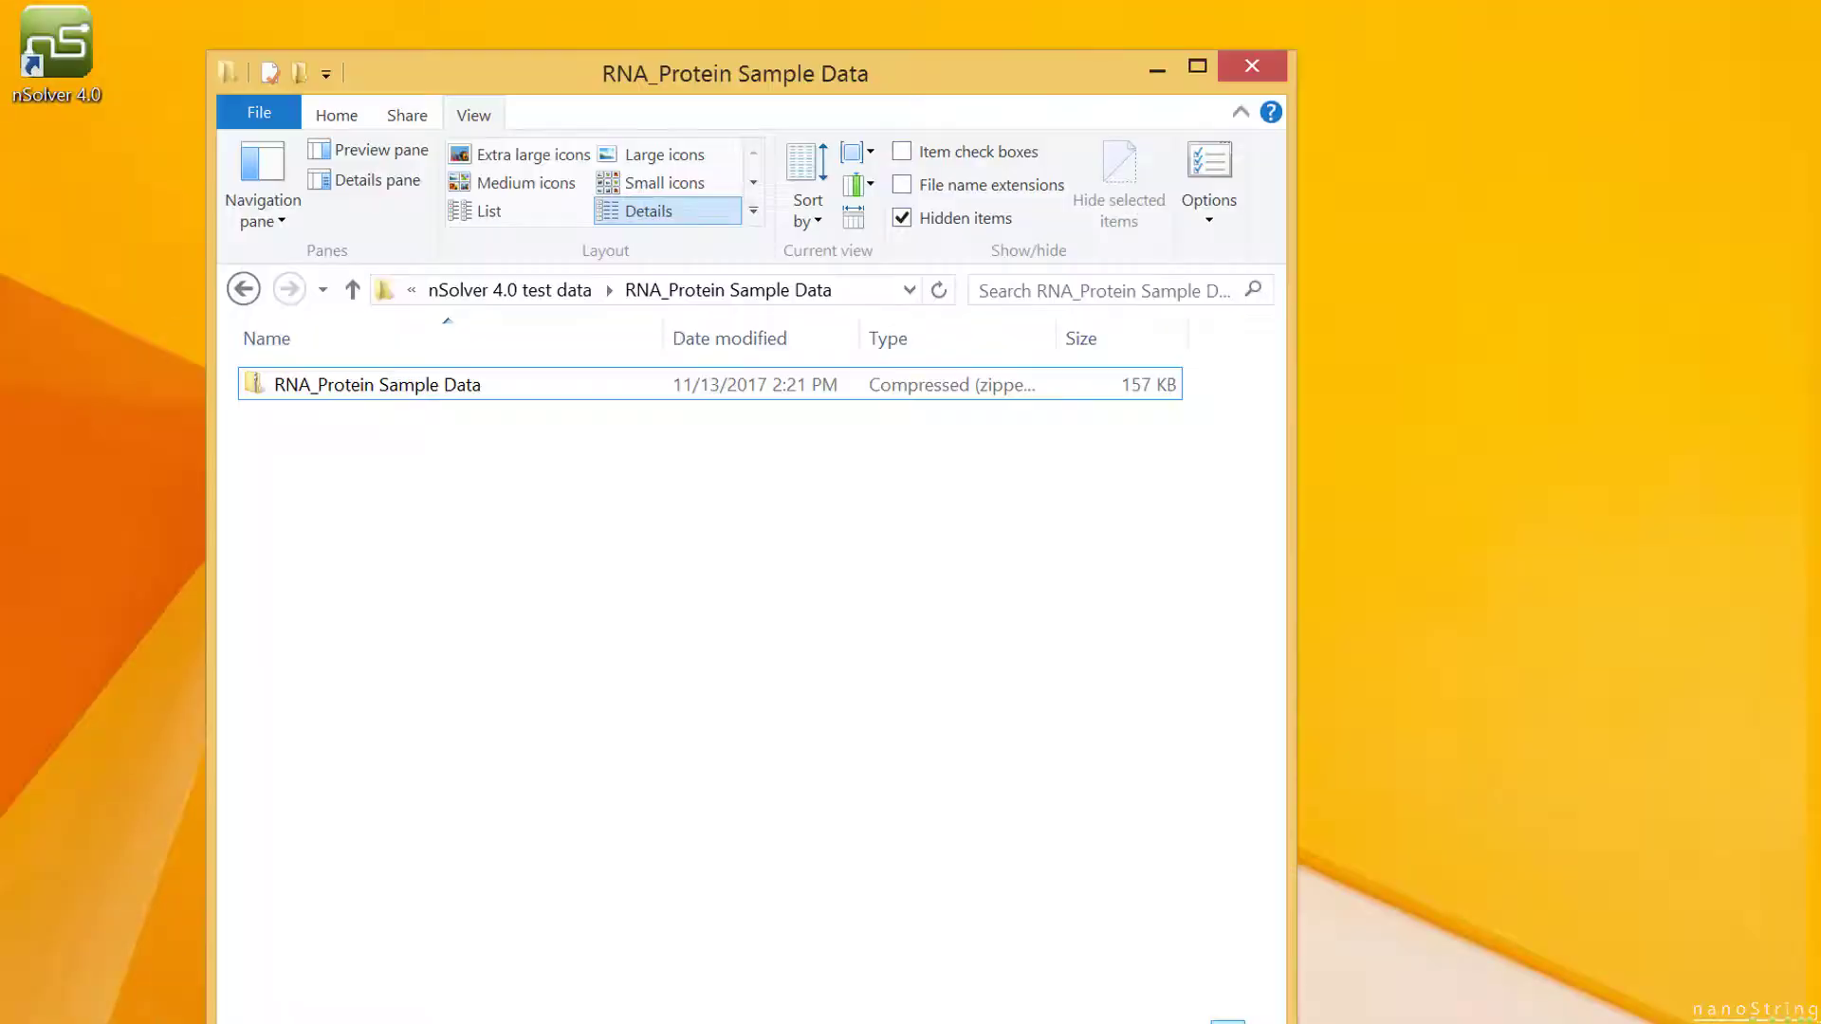
- Extract the RNA_Protein Sample Data zip to its suggested folder and open the inner sample folder
left_click(432, 389)
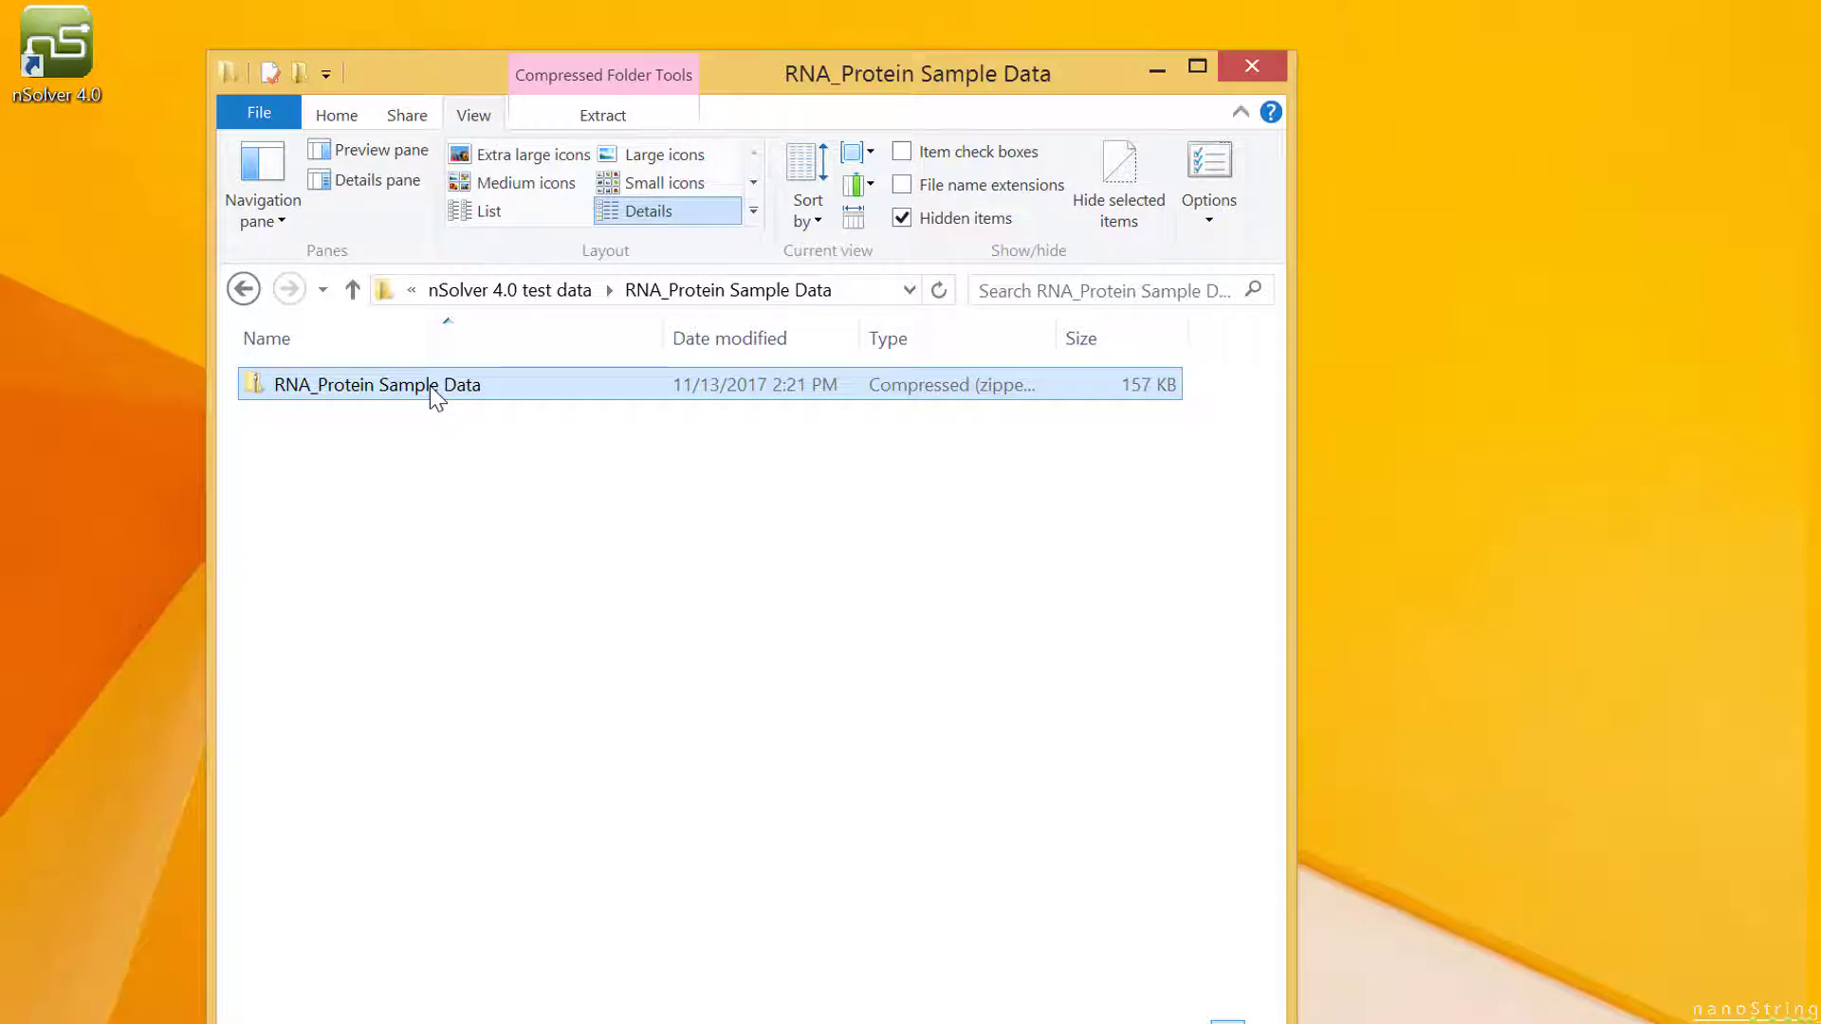
right_click(431, 389)
left_click(807, 473)
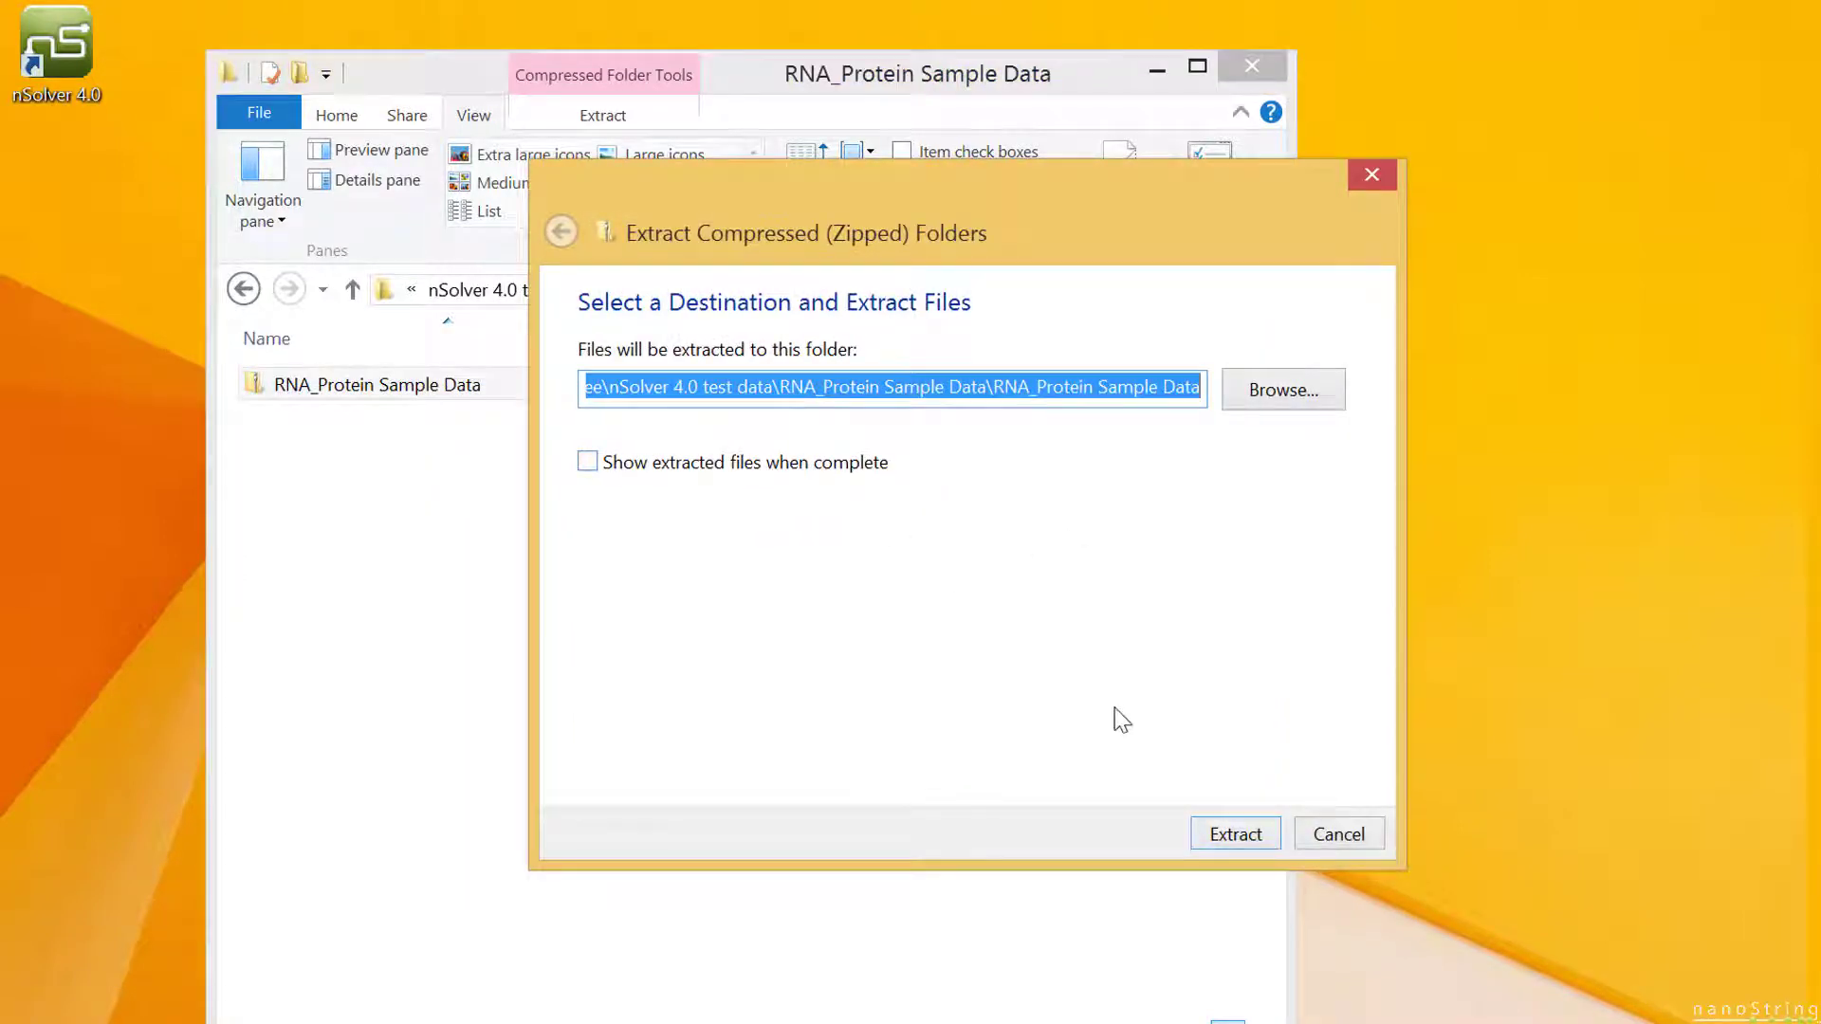
left_click(1233, 838)
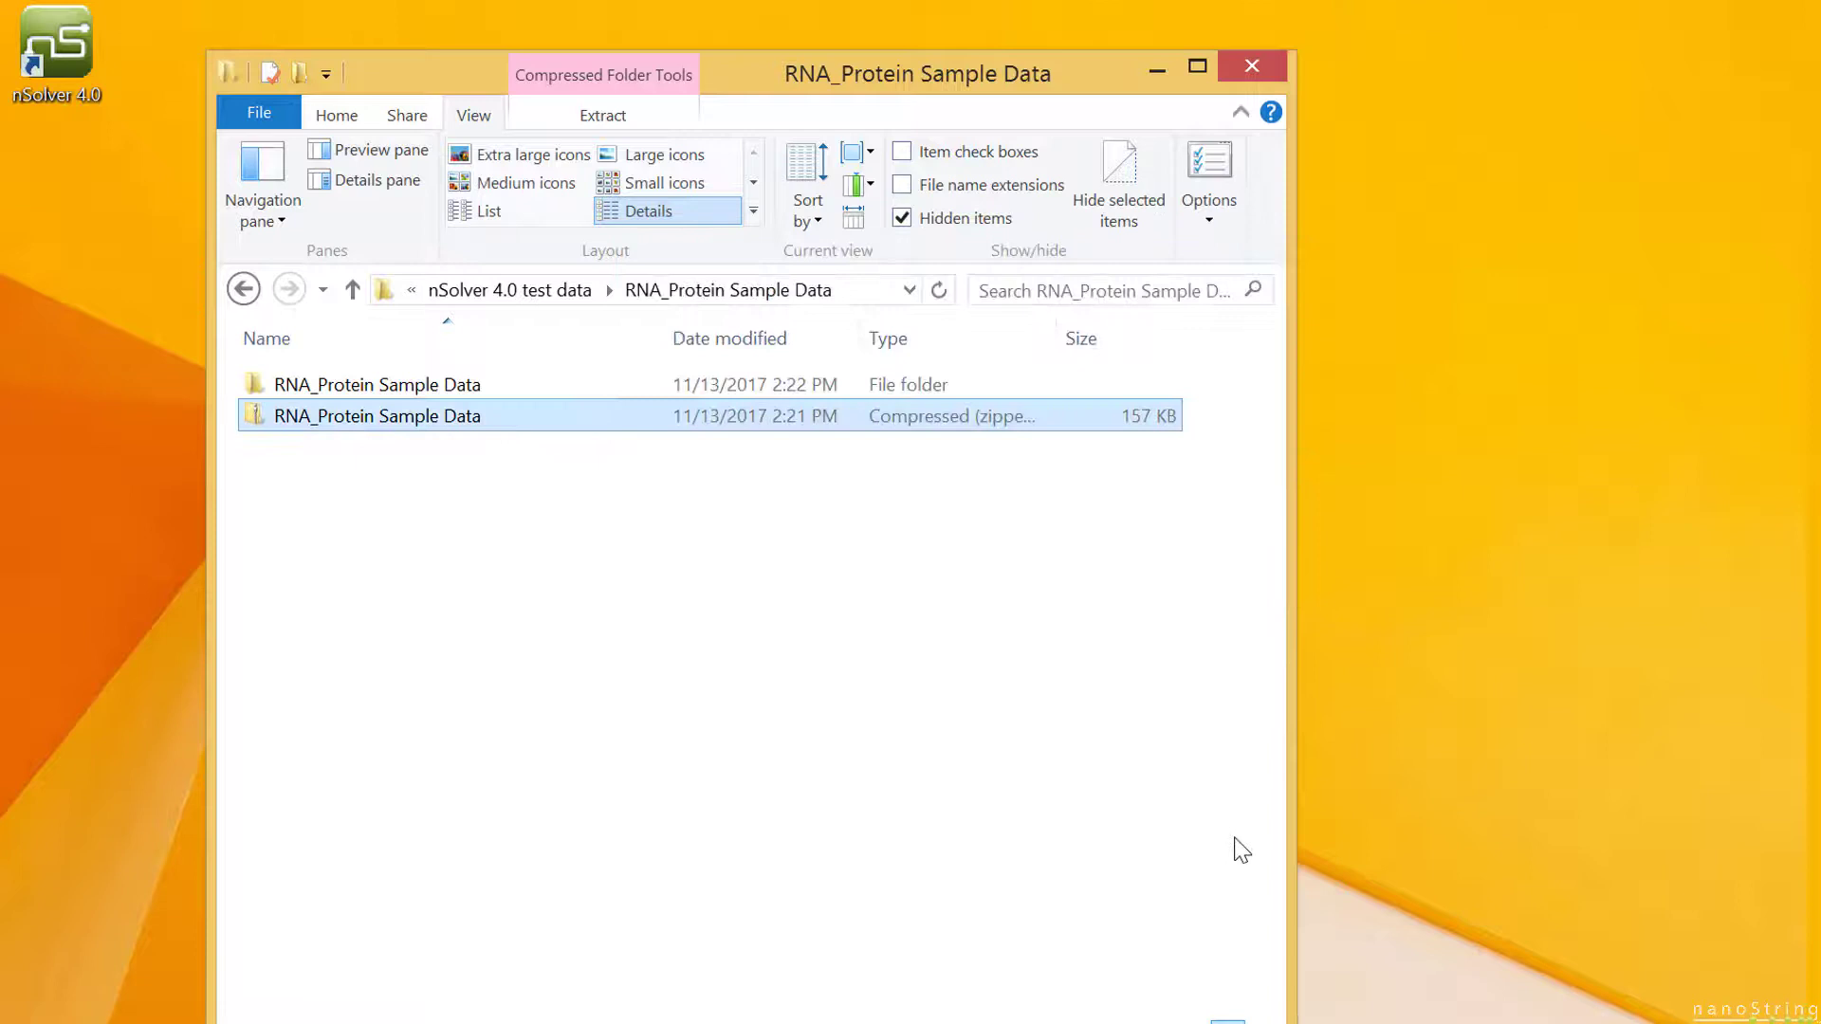
double_click(448, 383)
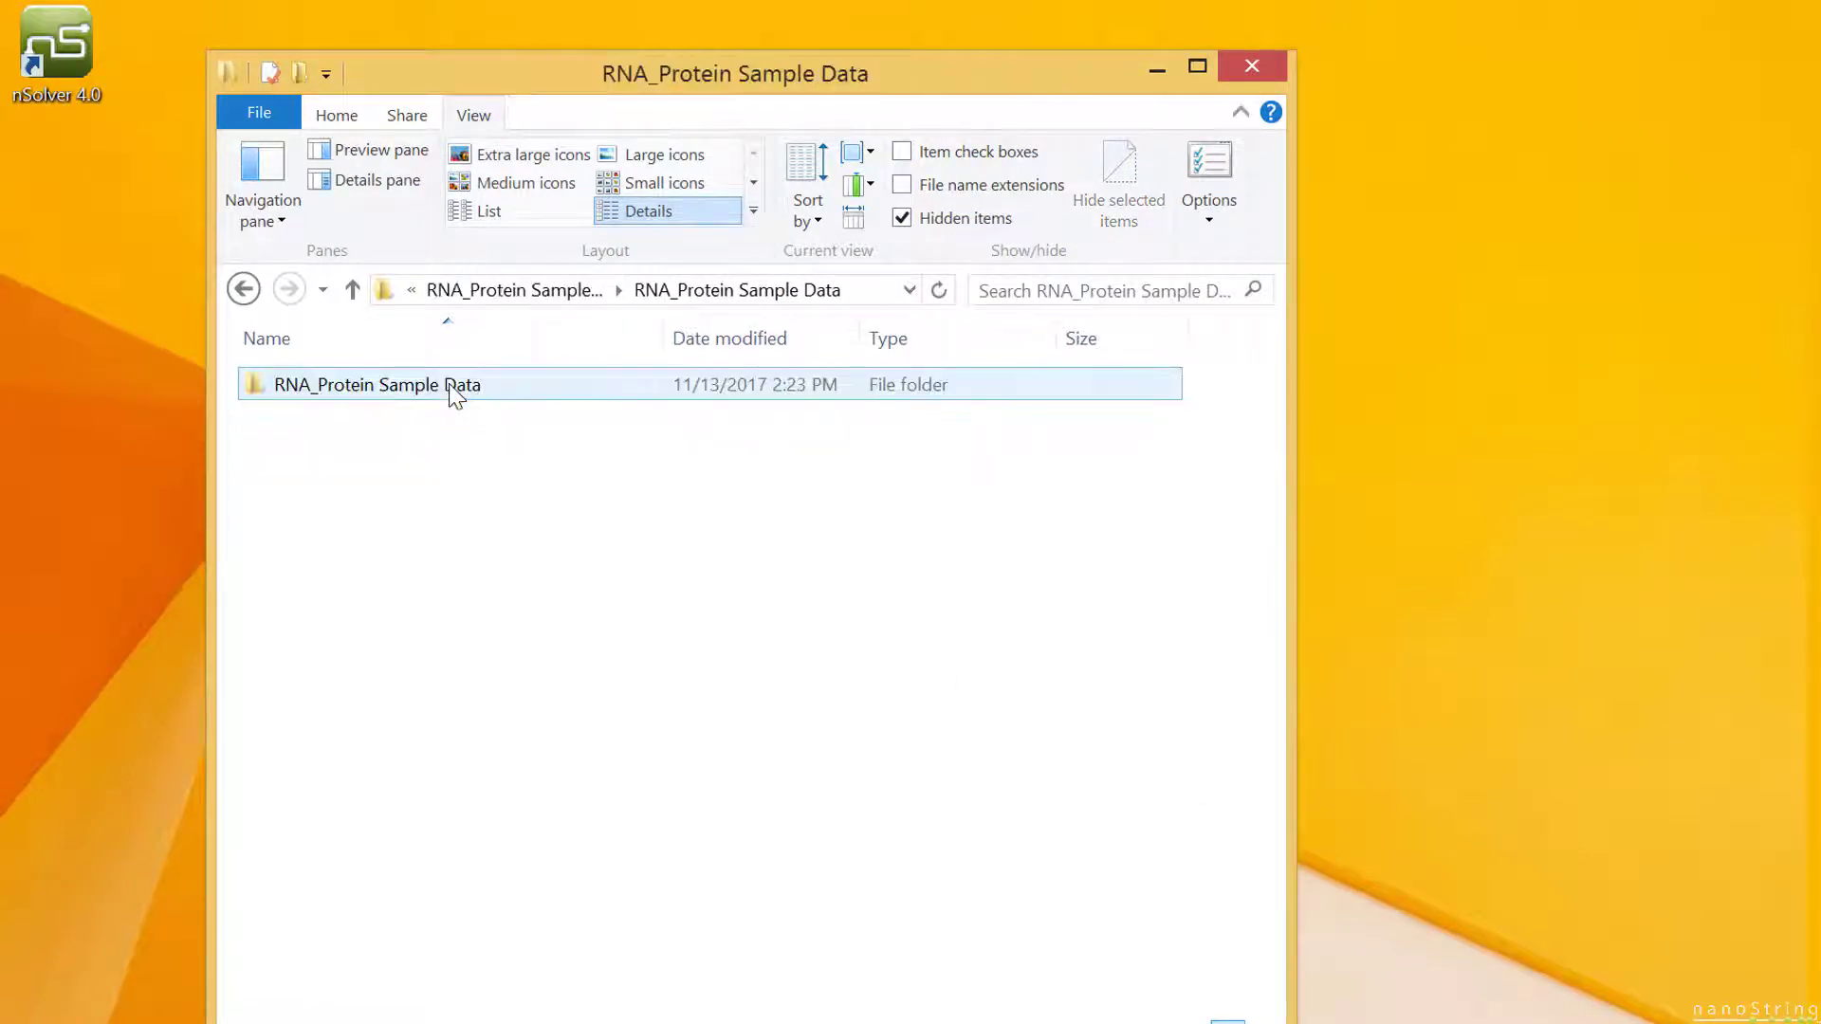
double_click(453, 391)
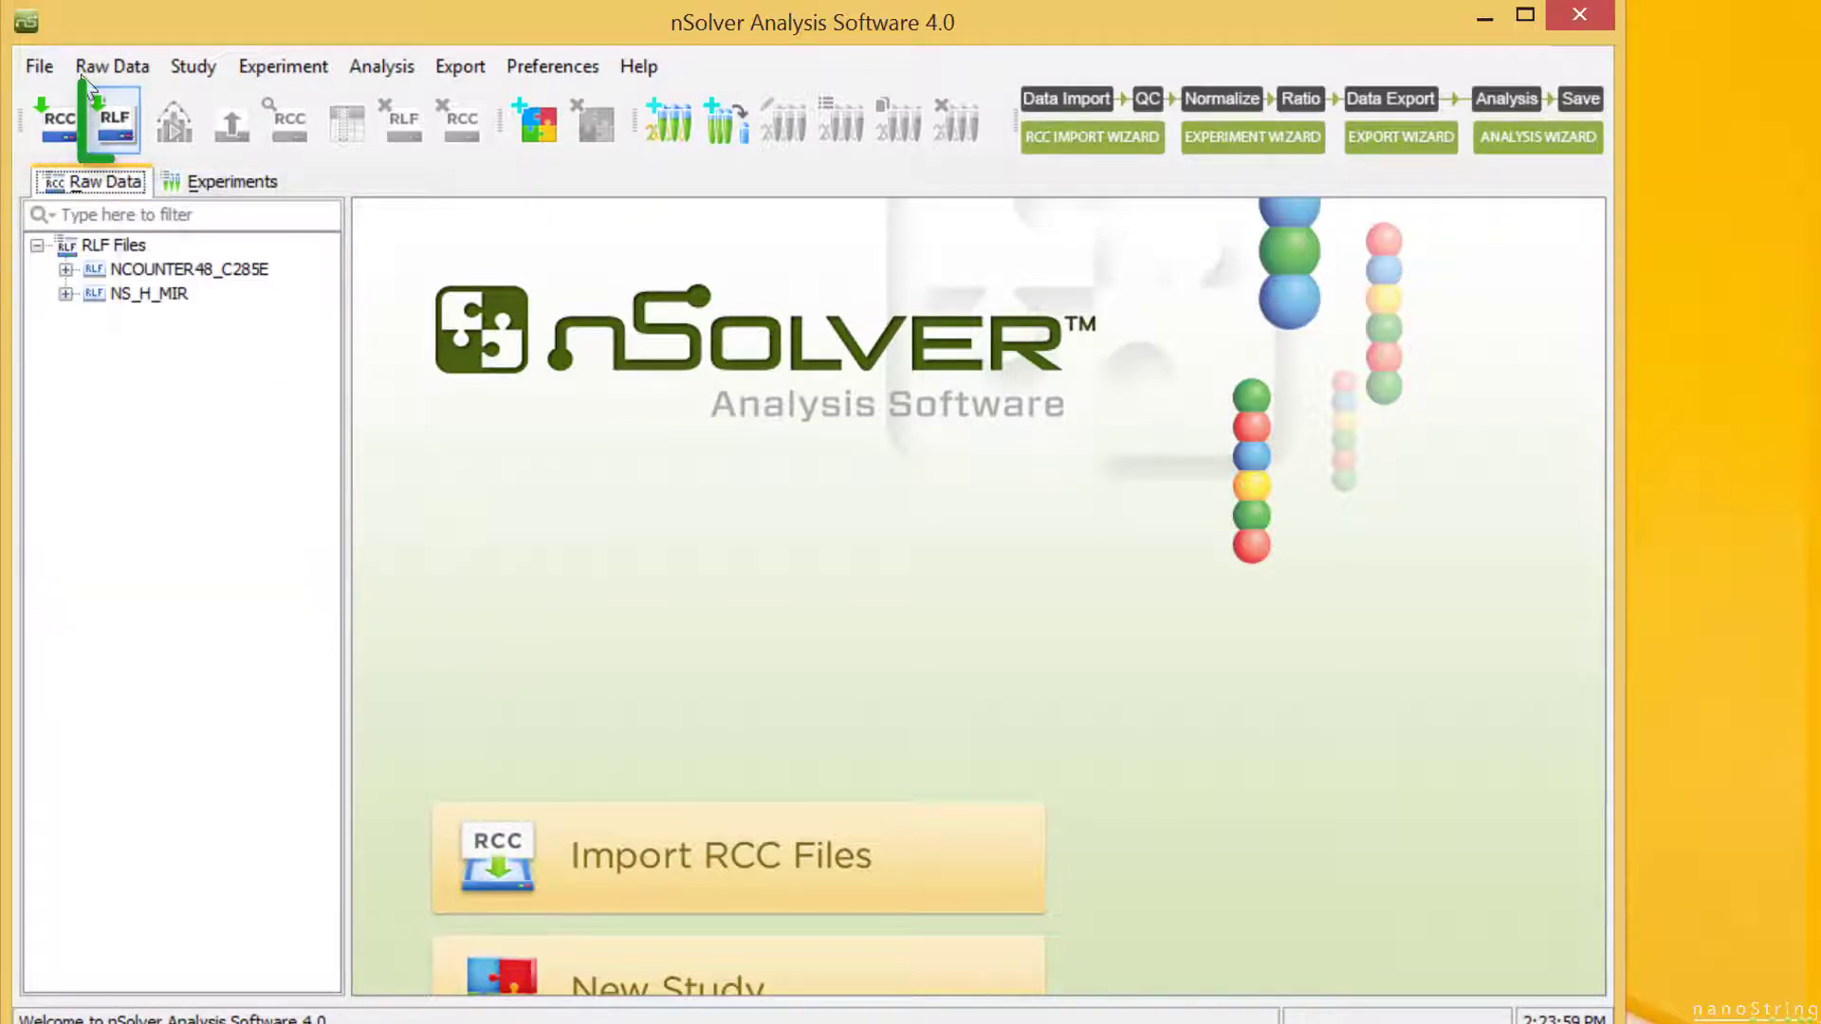
- Import NS_CancerImmune_RNAProtein_1.1.rlf into nSolver as a new RLF codeset
left_click(120, 116)
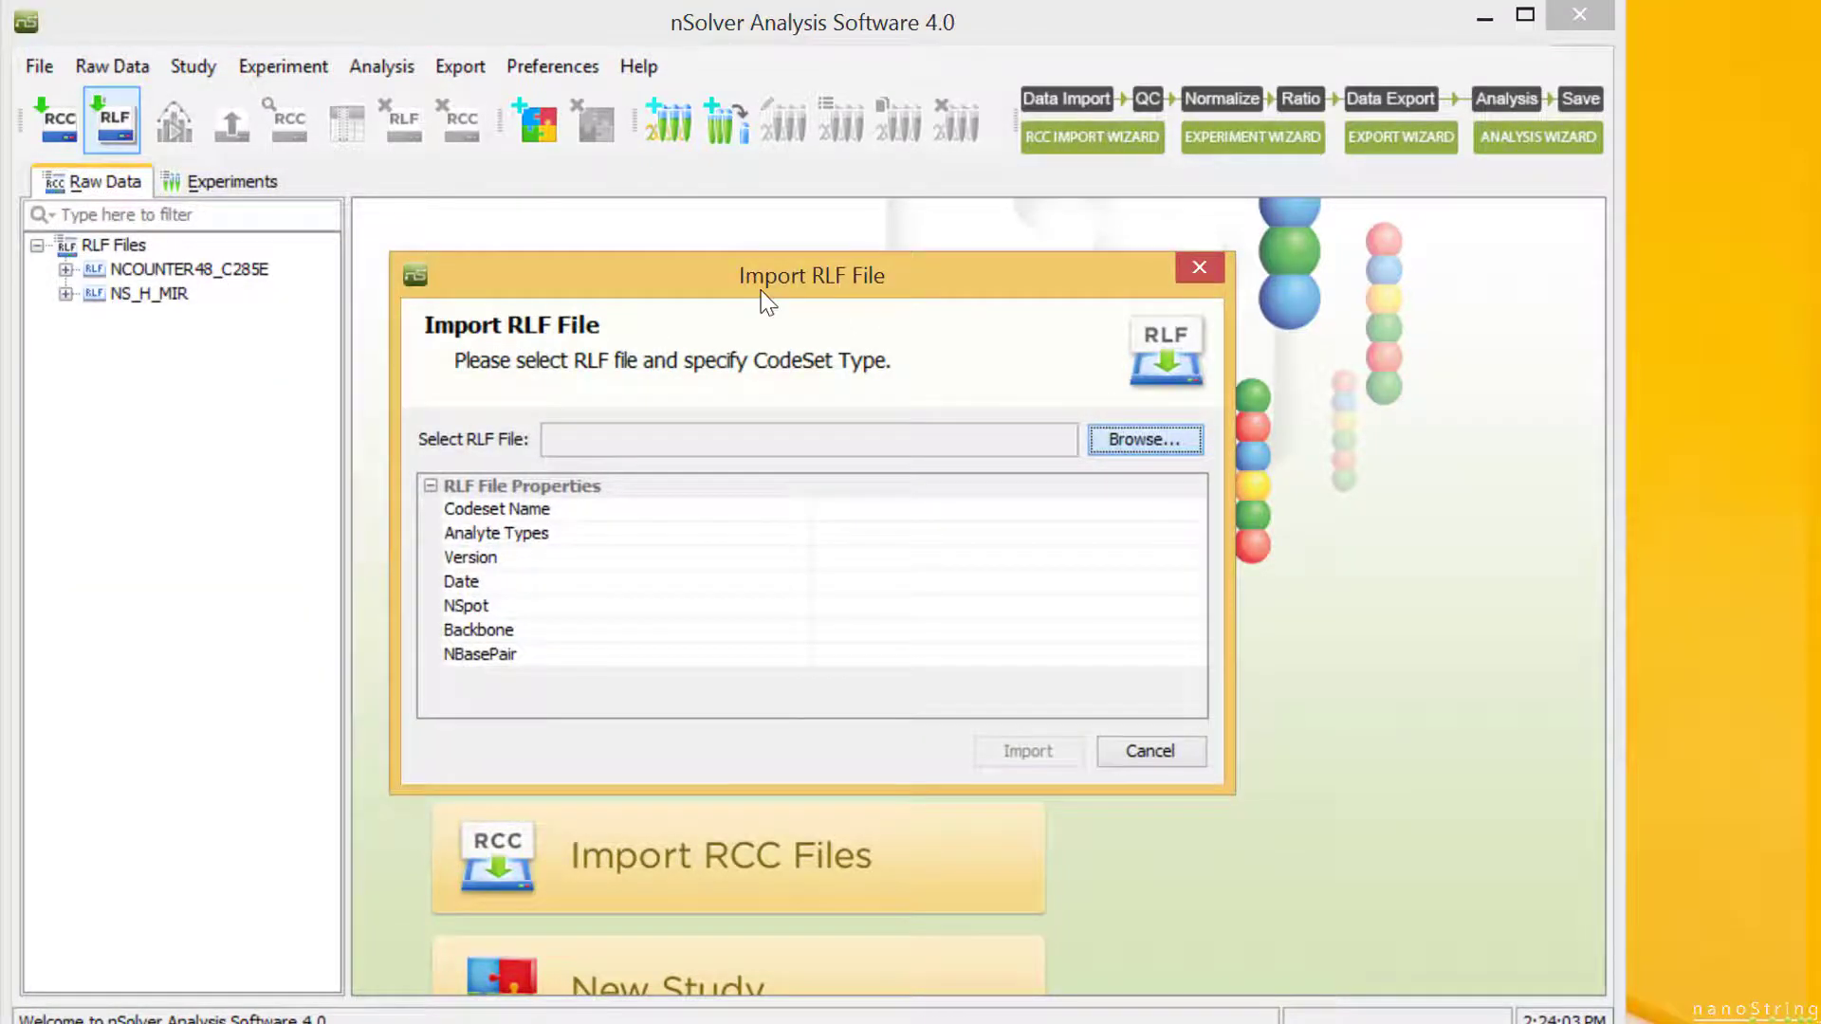
key("Return")
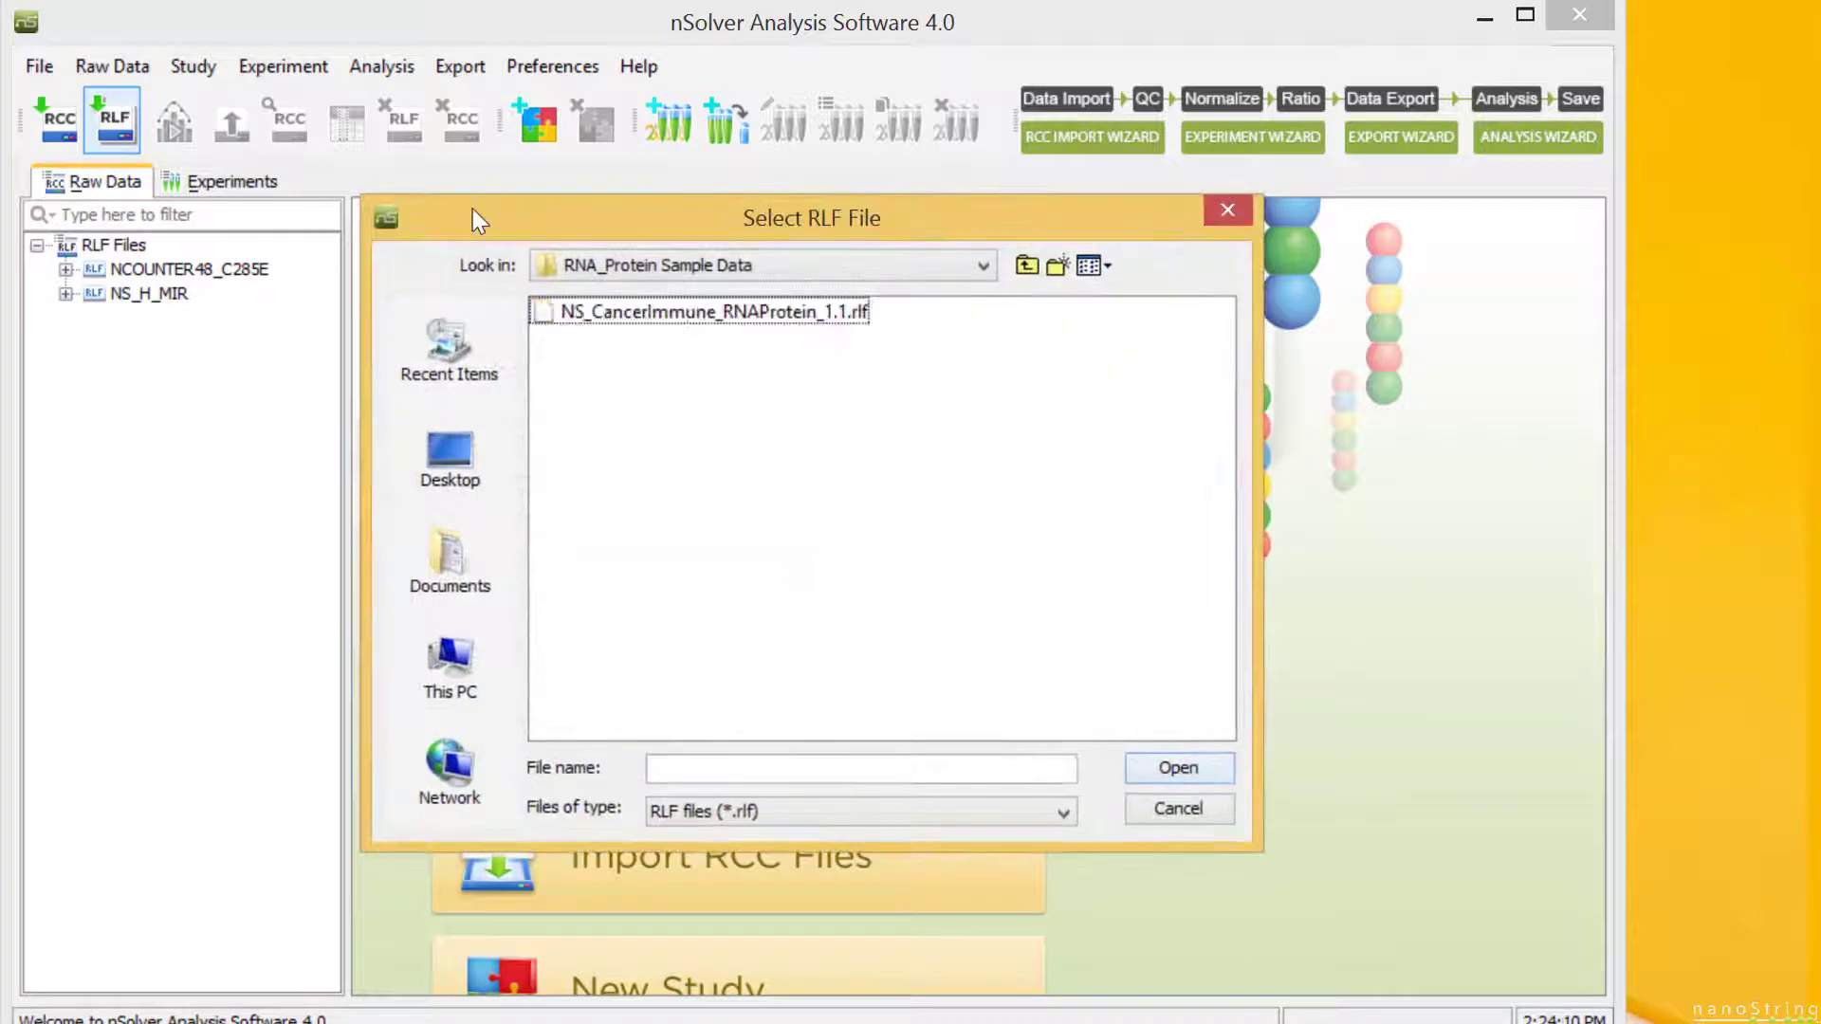
key("Down")
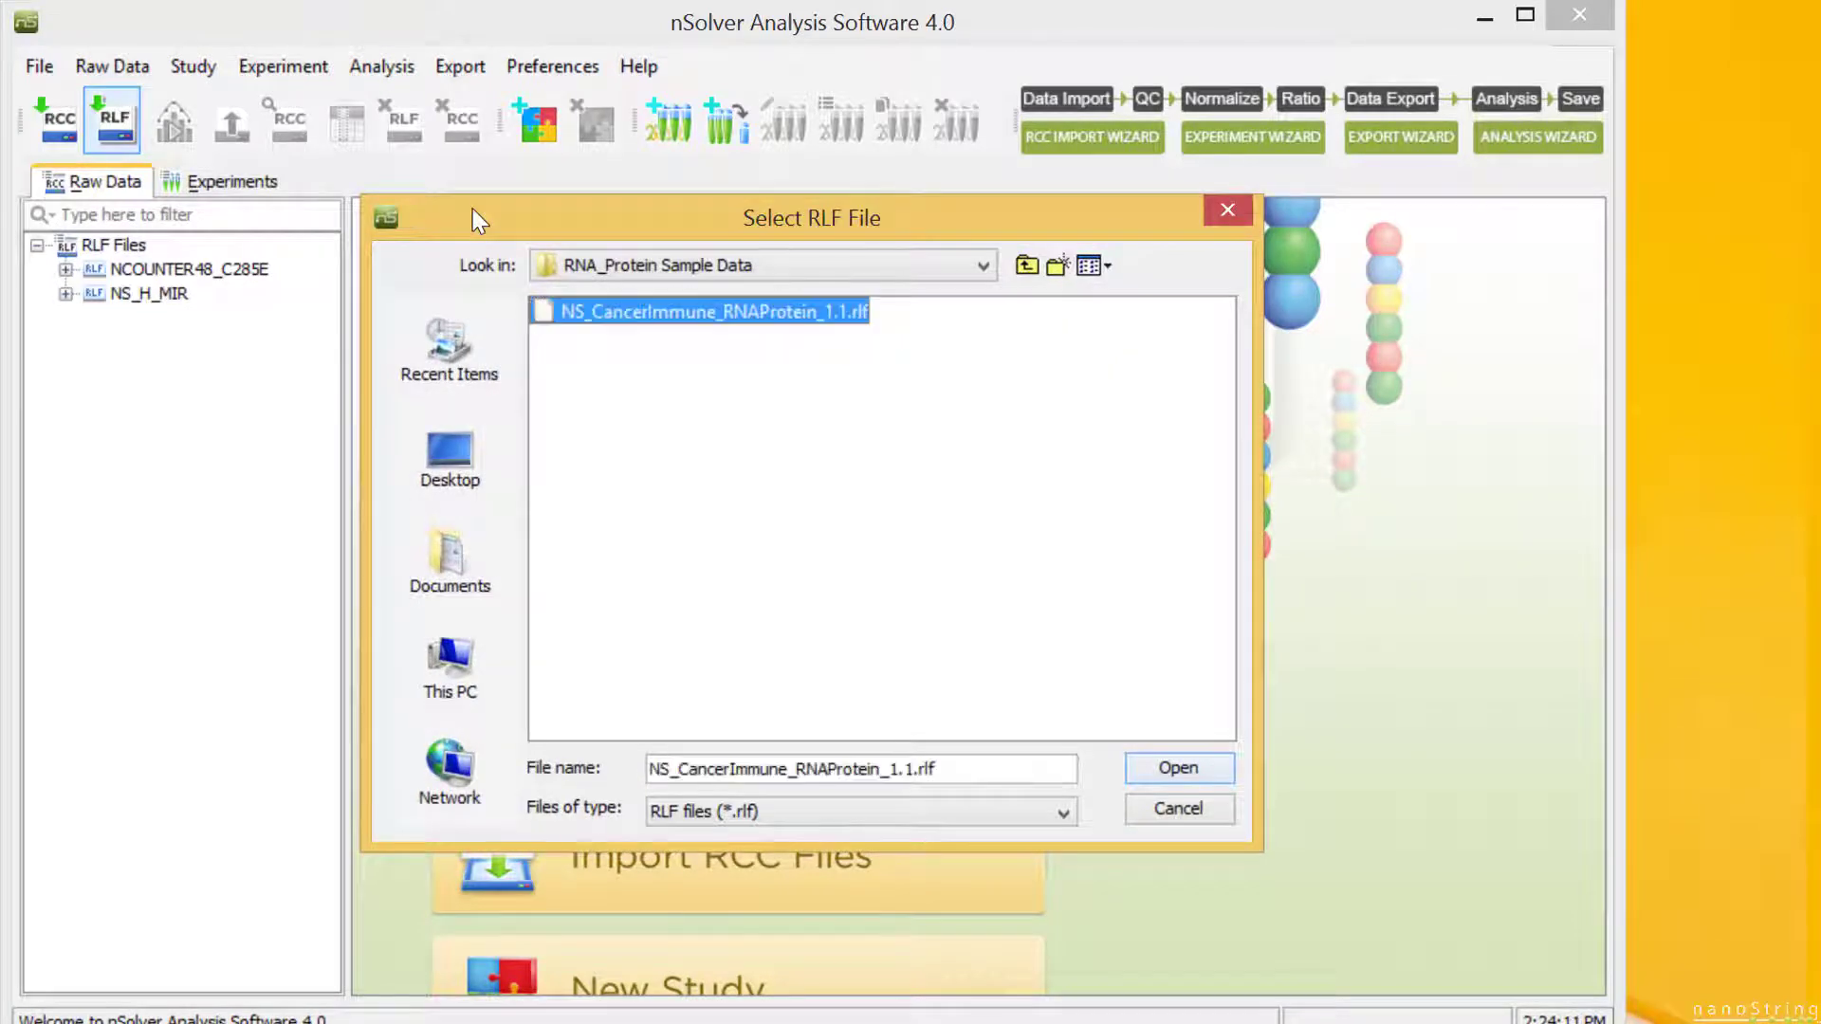
left_click(1150, 766)
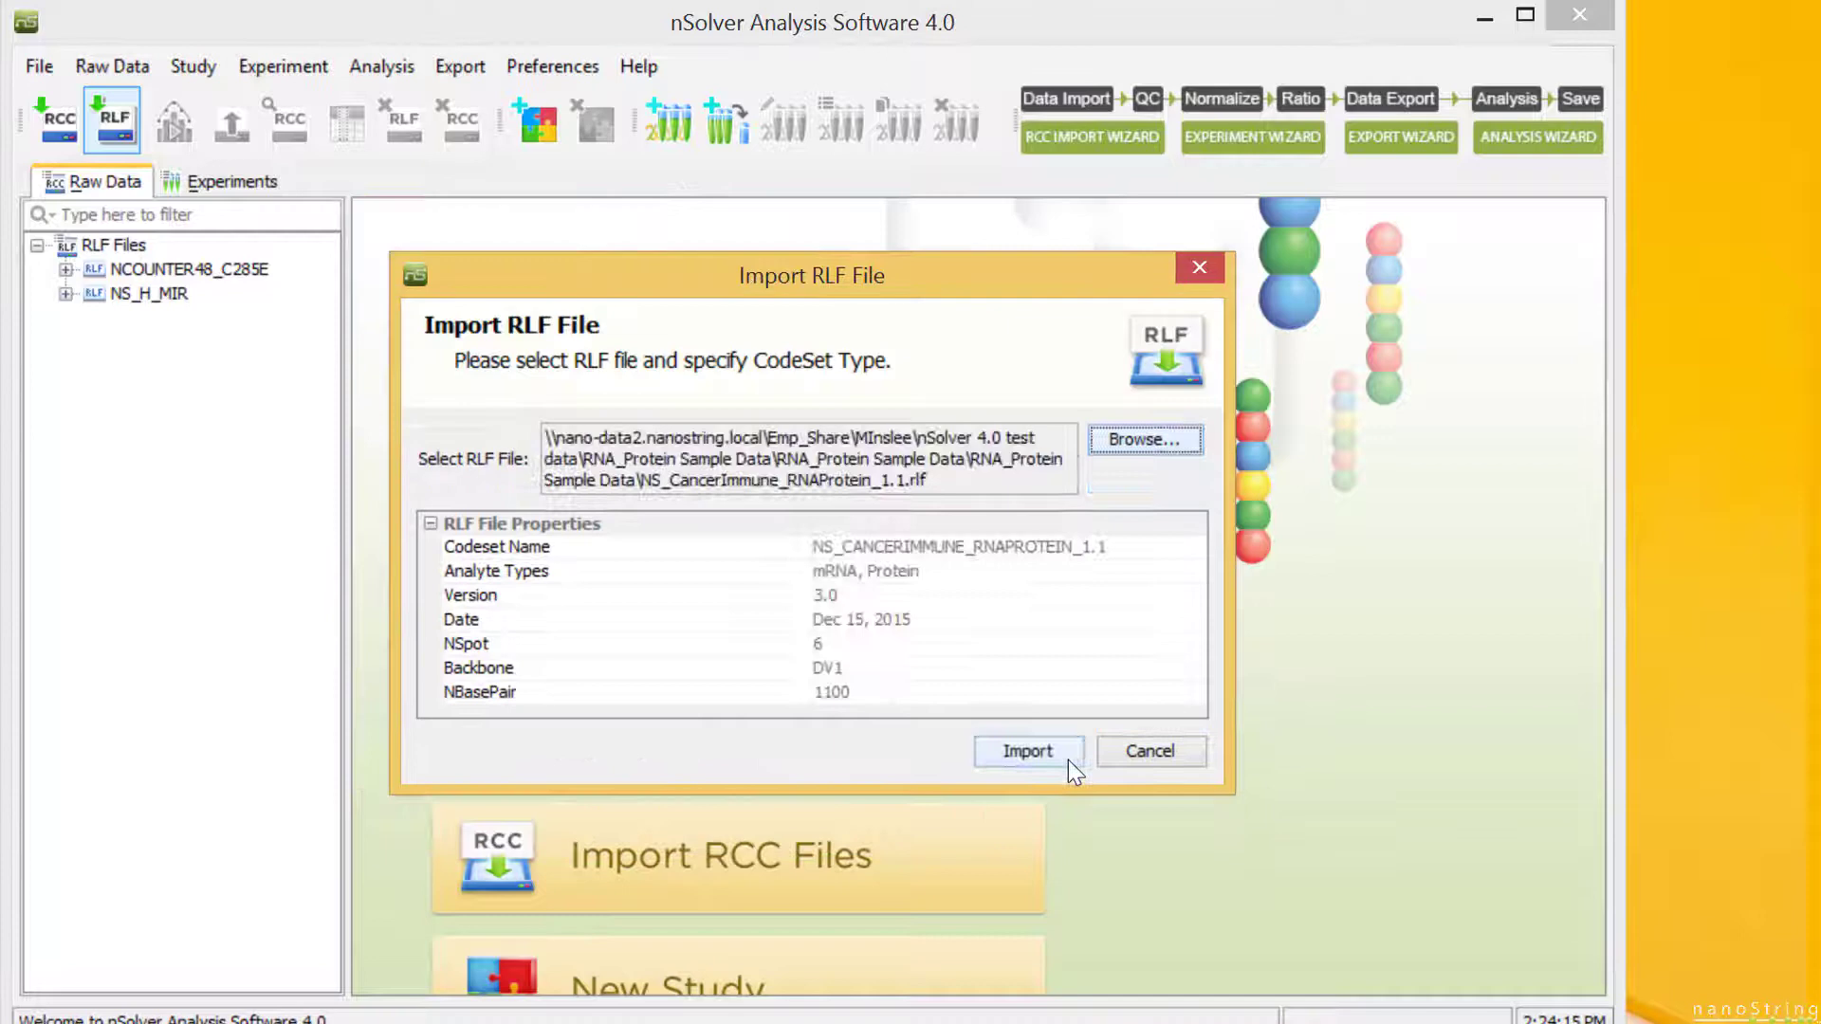
left_click(1068, 760)
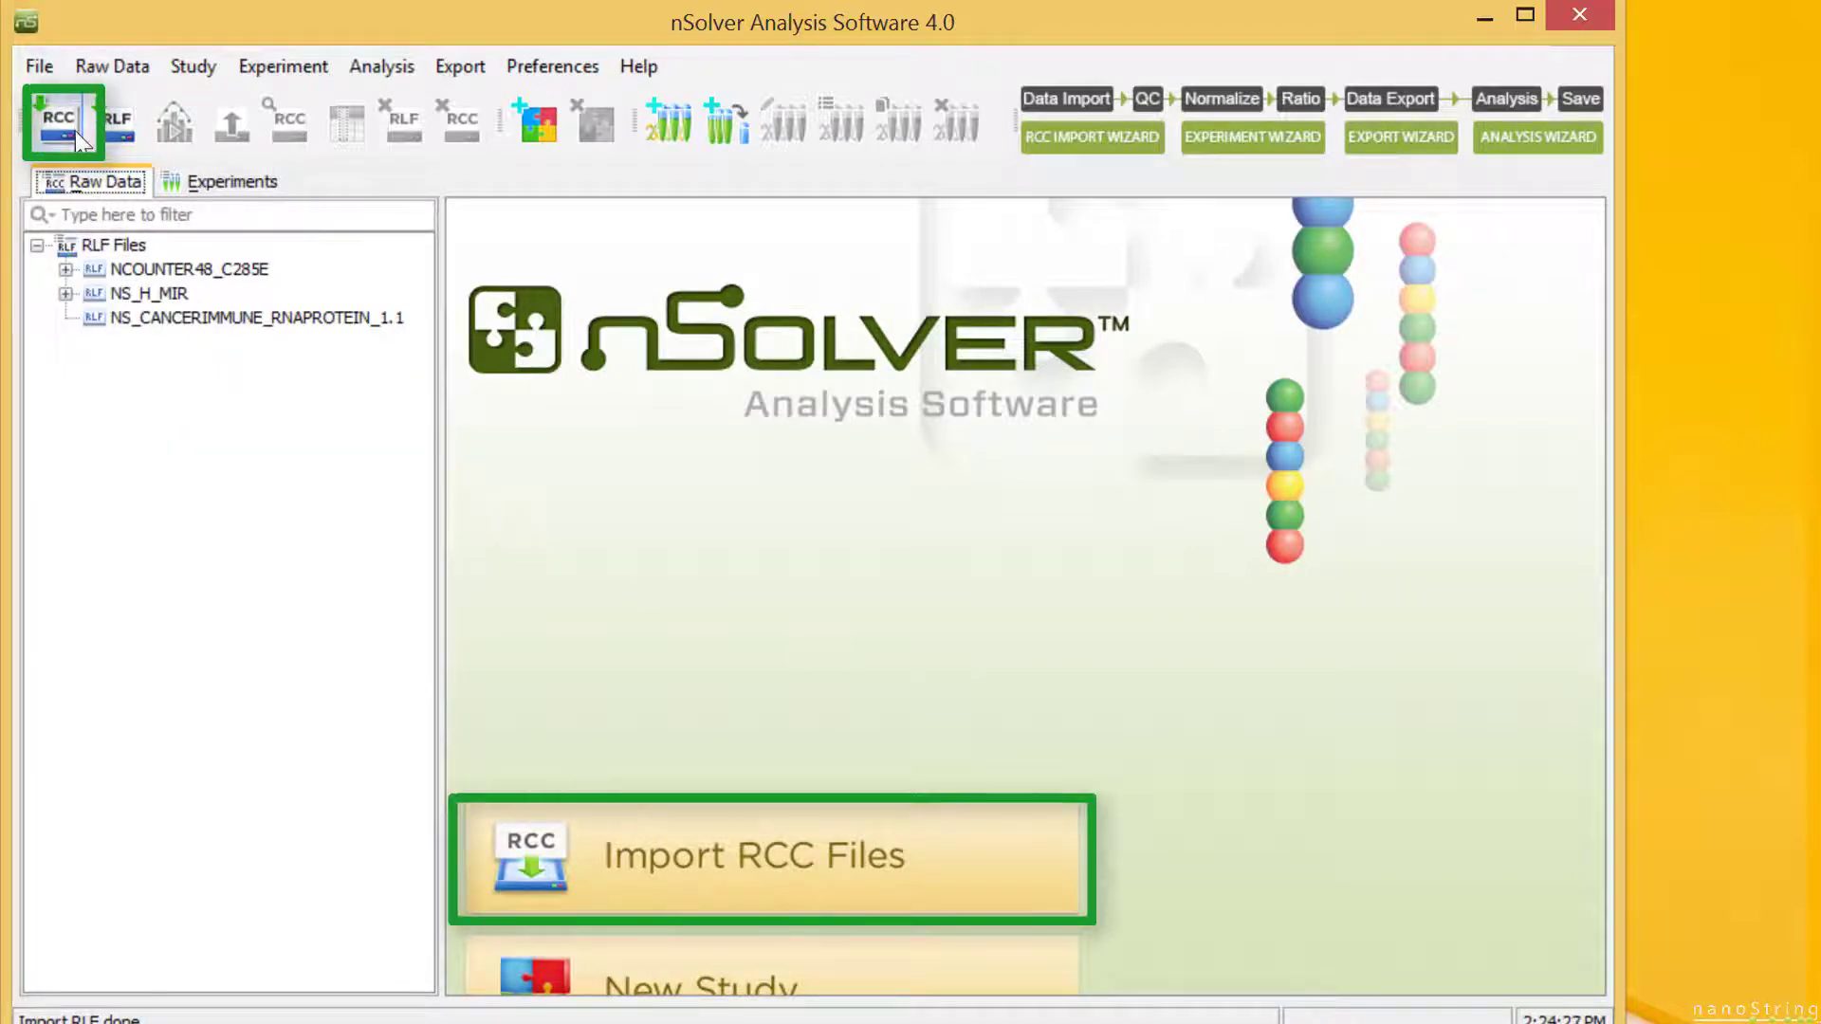
- Add all twelve RCC files from the RNA_Protein Sample Data folder to the RCC import list
left_click(55, 106)
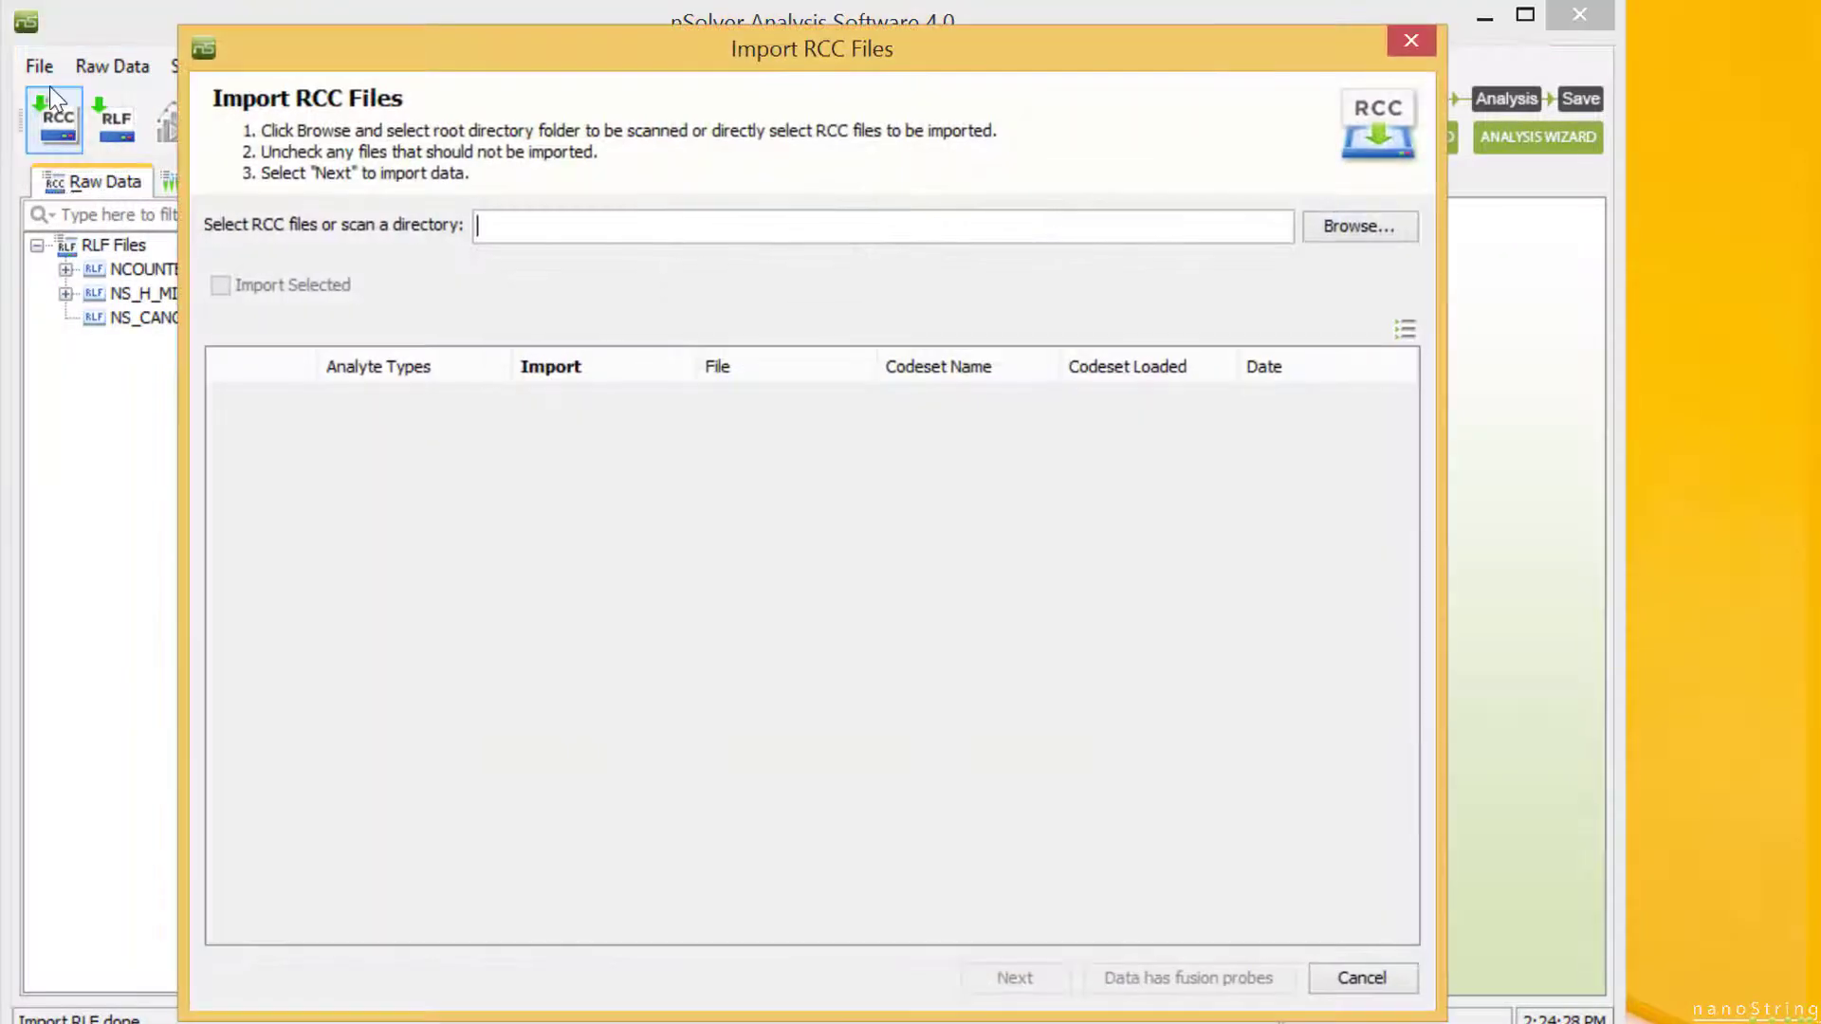
left_click(1354, 229)
double_click(664, 312)
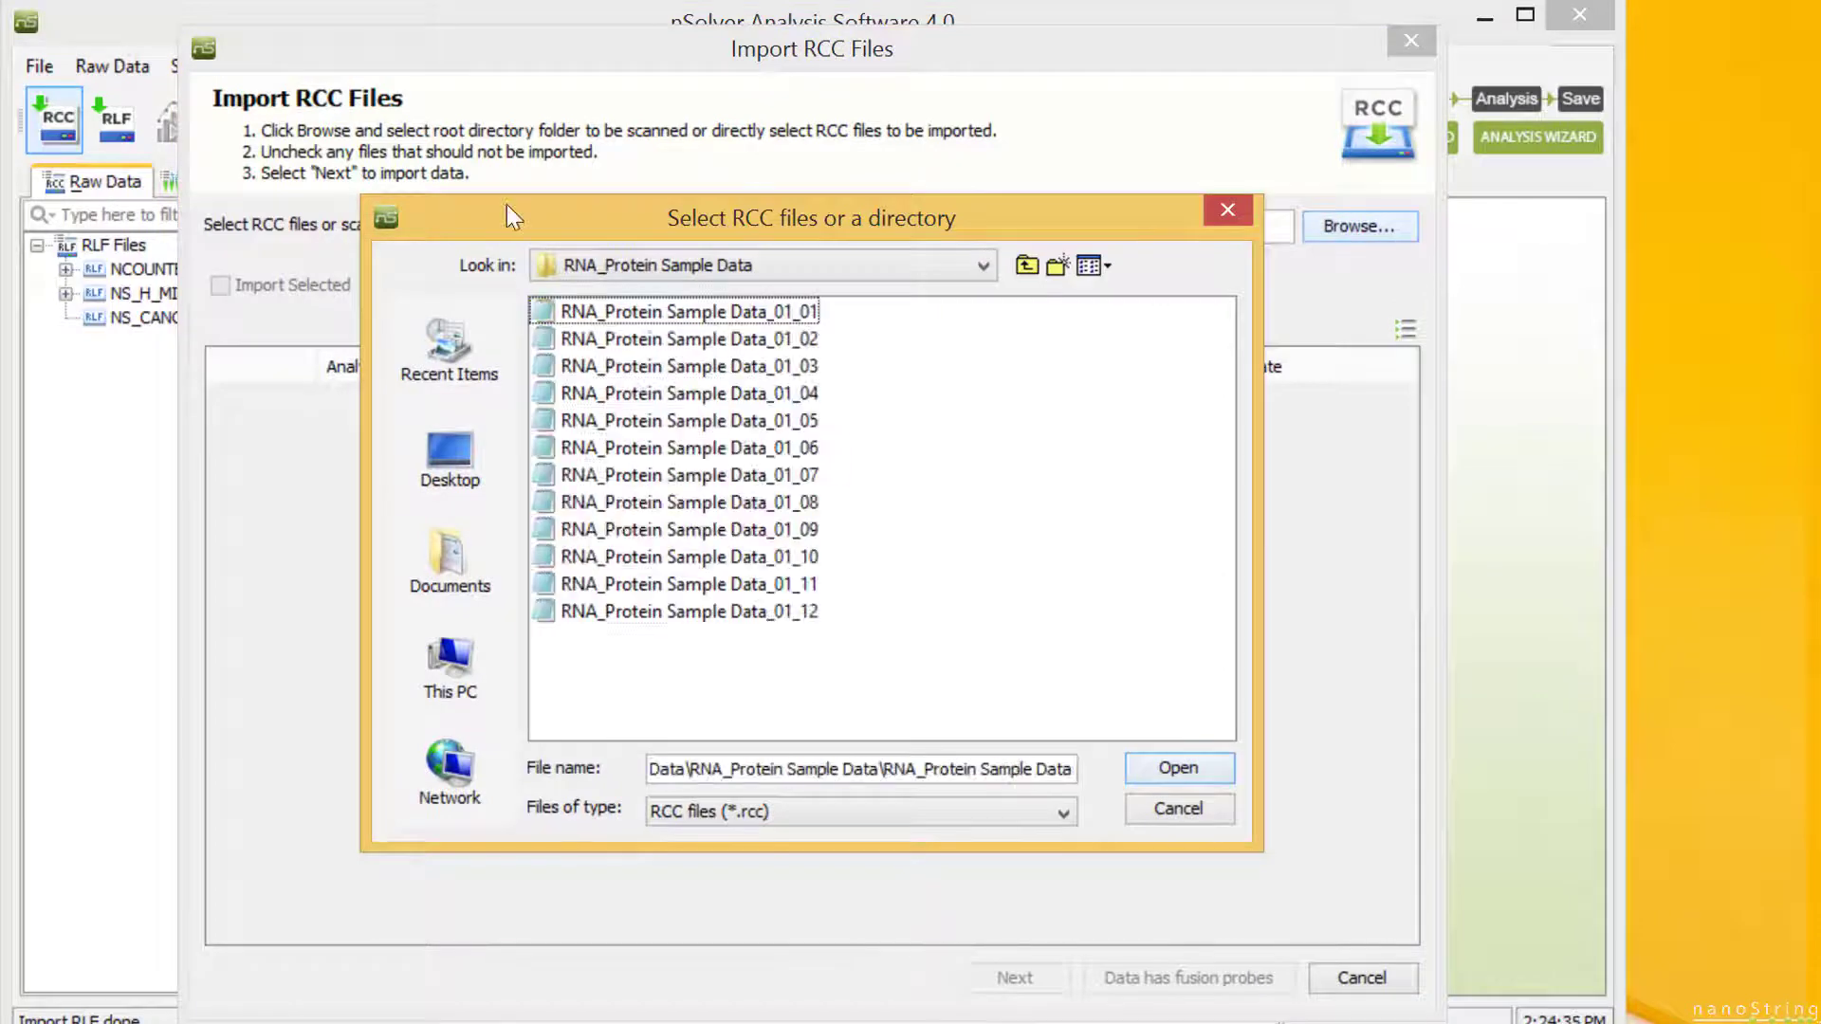
key("ctrl+a")
left_click(1204, 770)
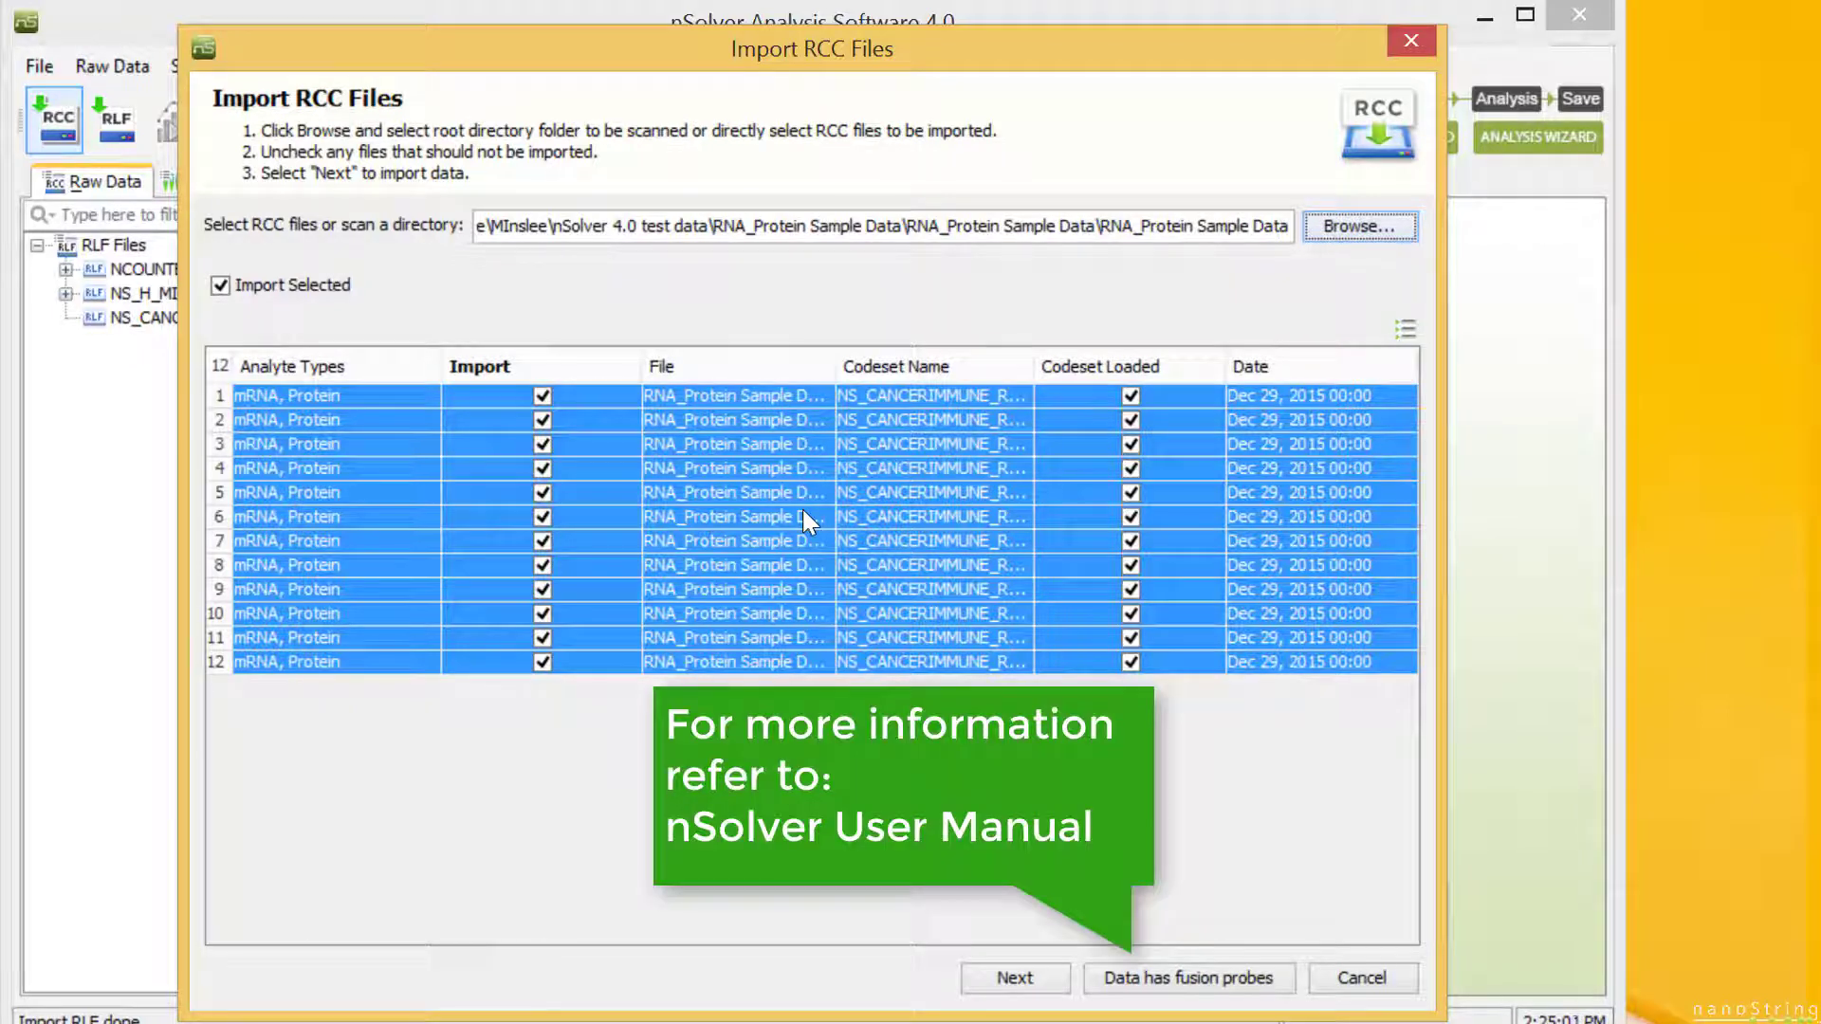
- Review the default system QC thresholds and import the twelve RCC files
left_click(1049, 978)
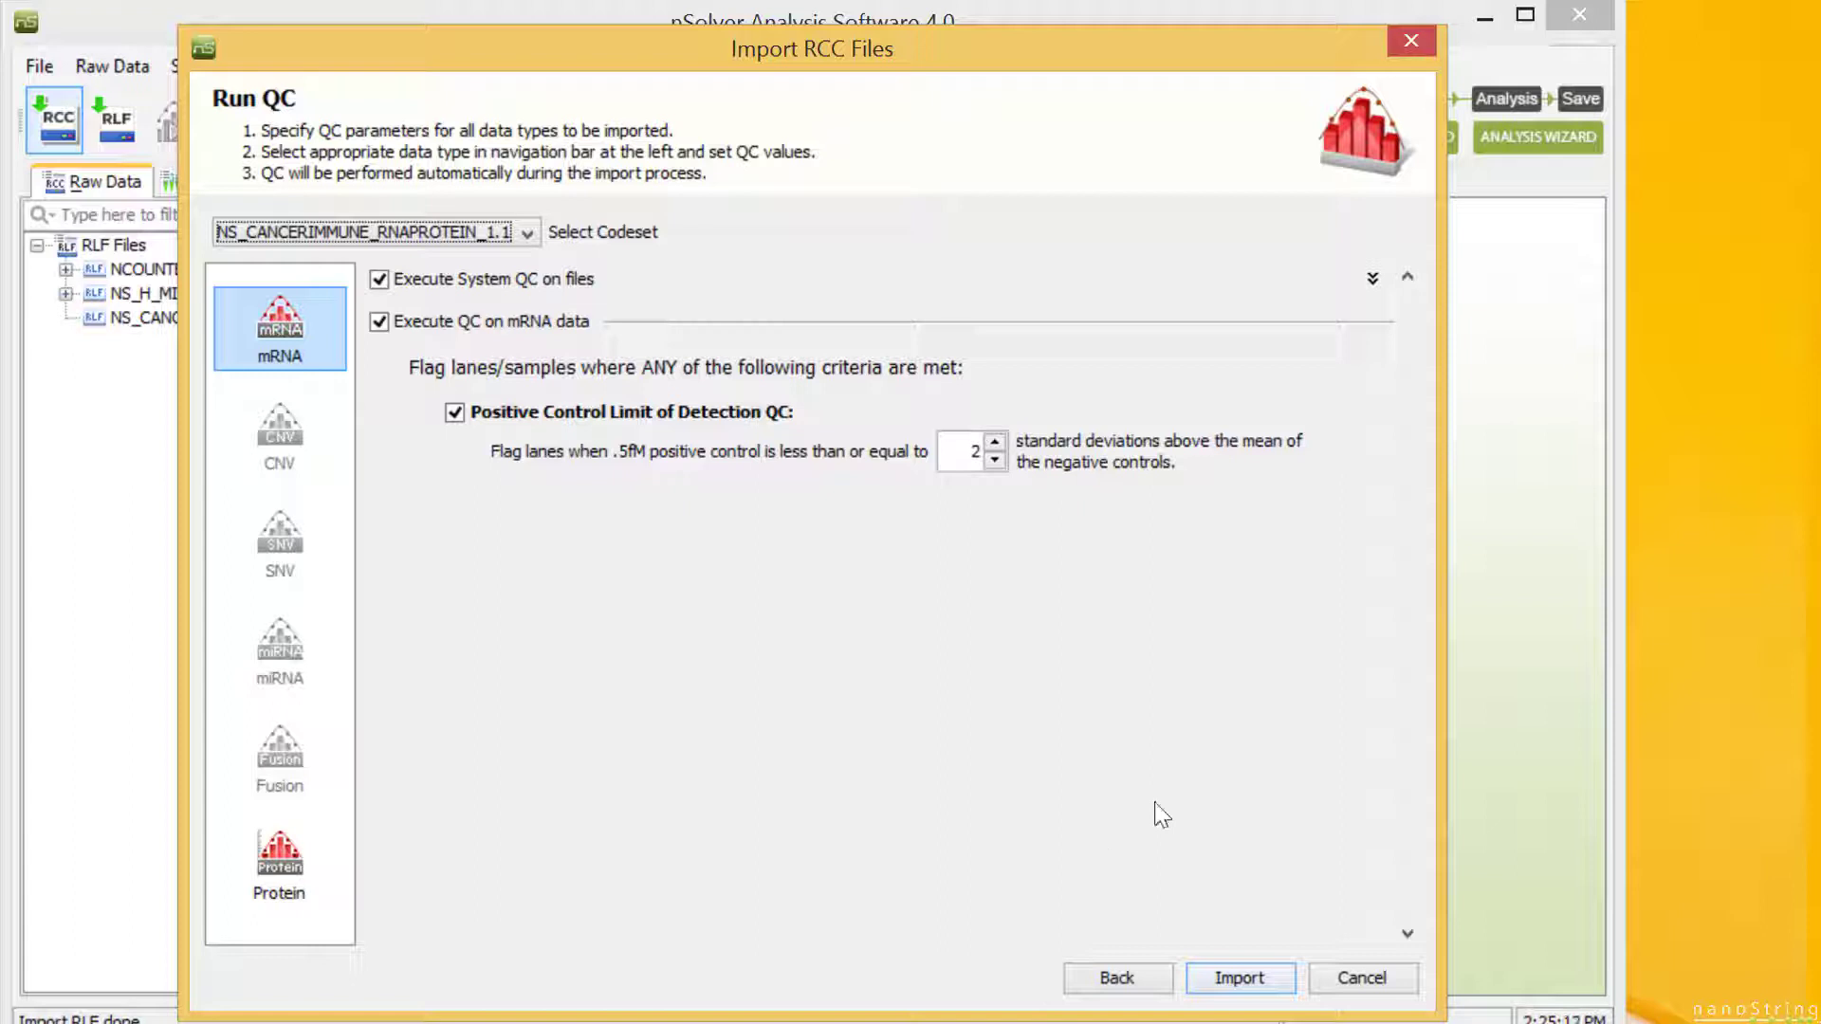
left_click(1372, 280)
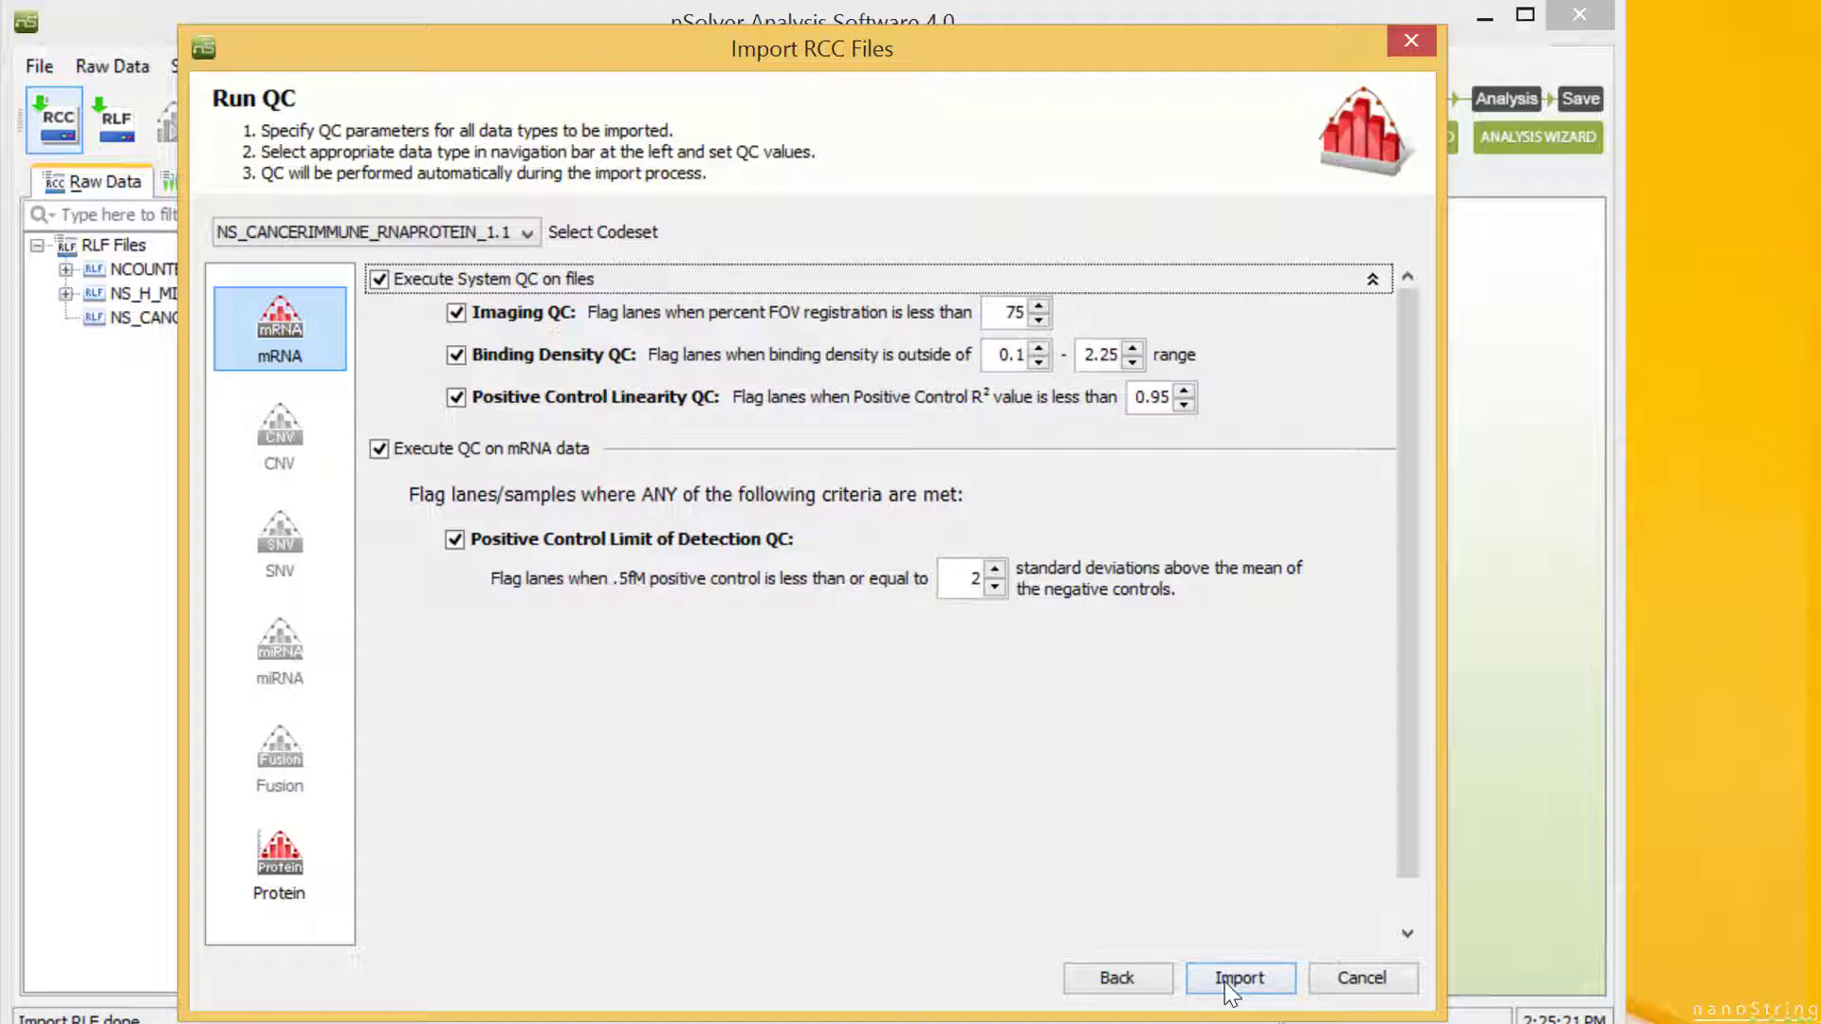
left_click(1225, 978)
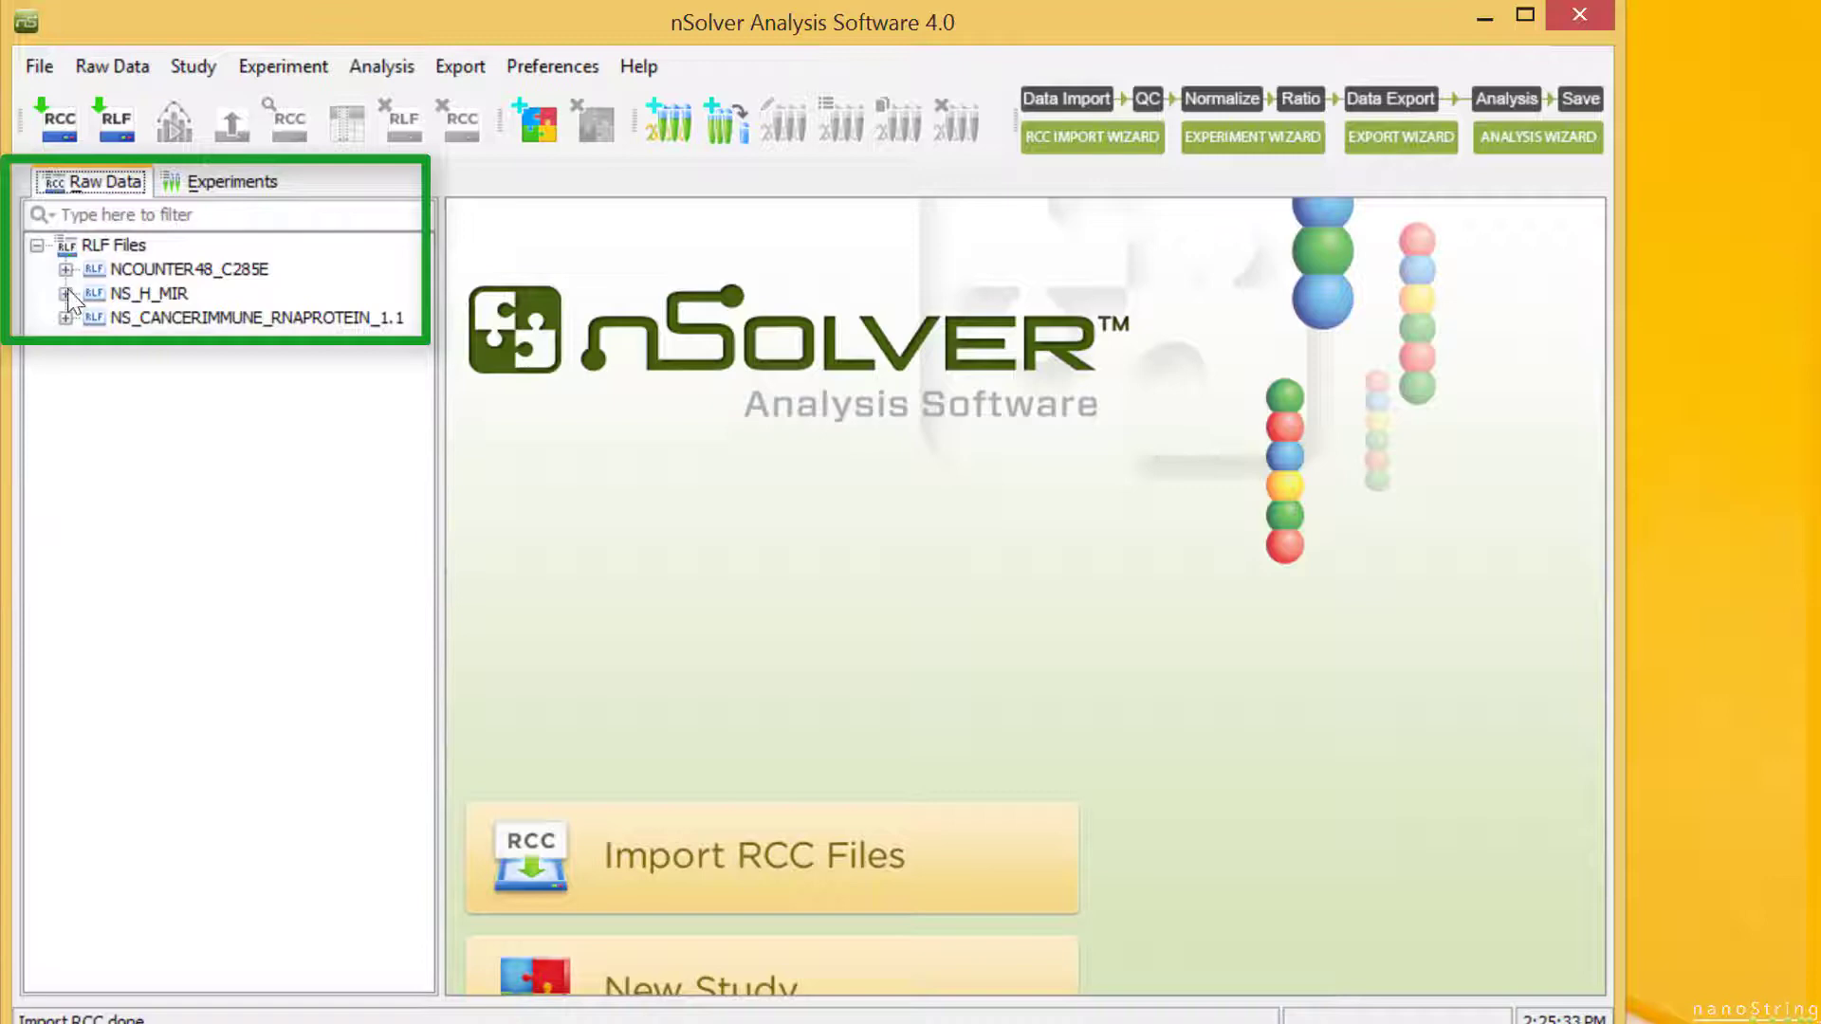
- Expand NS_CANCERIMMUNE_RNAPROTEIN_1.1 to list its files Sample_1 through Sample_12
left_click(65, 318)
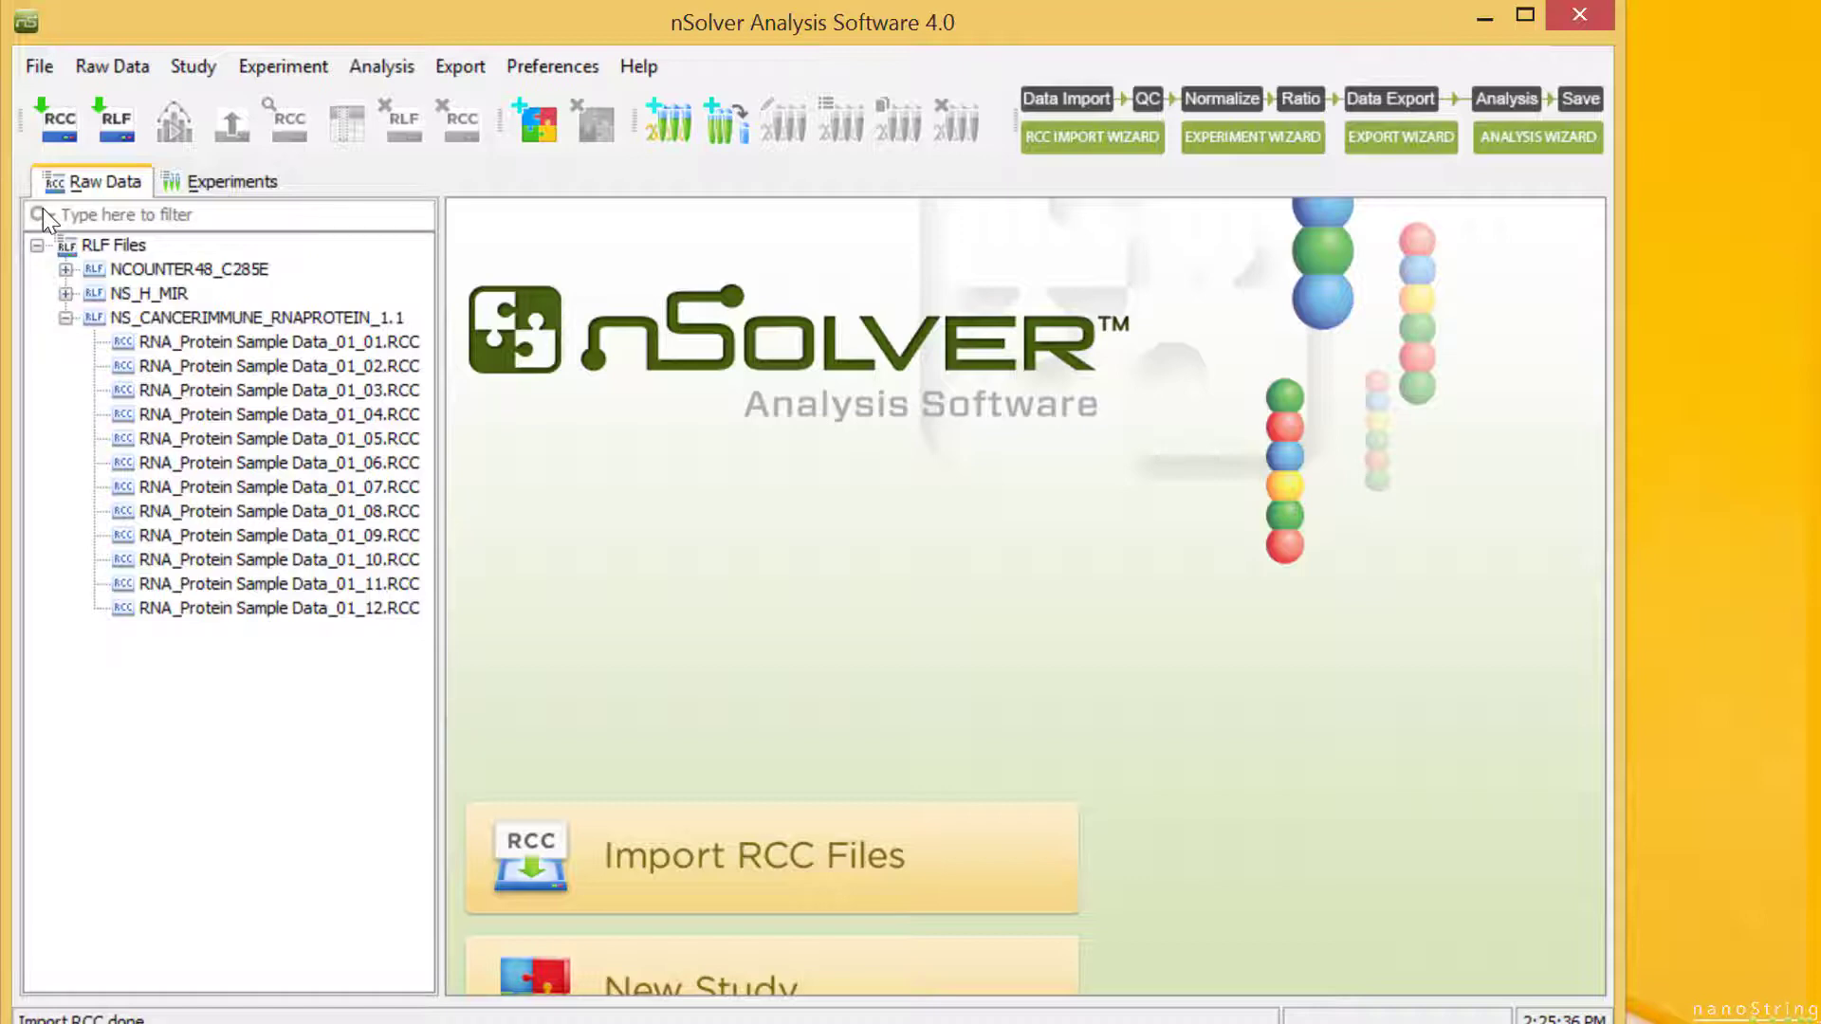
left_click(128, 321)
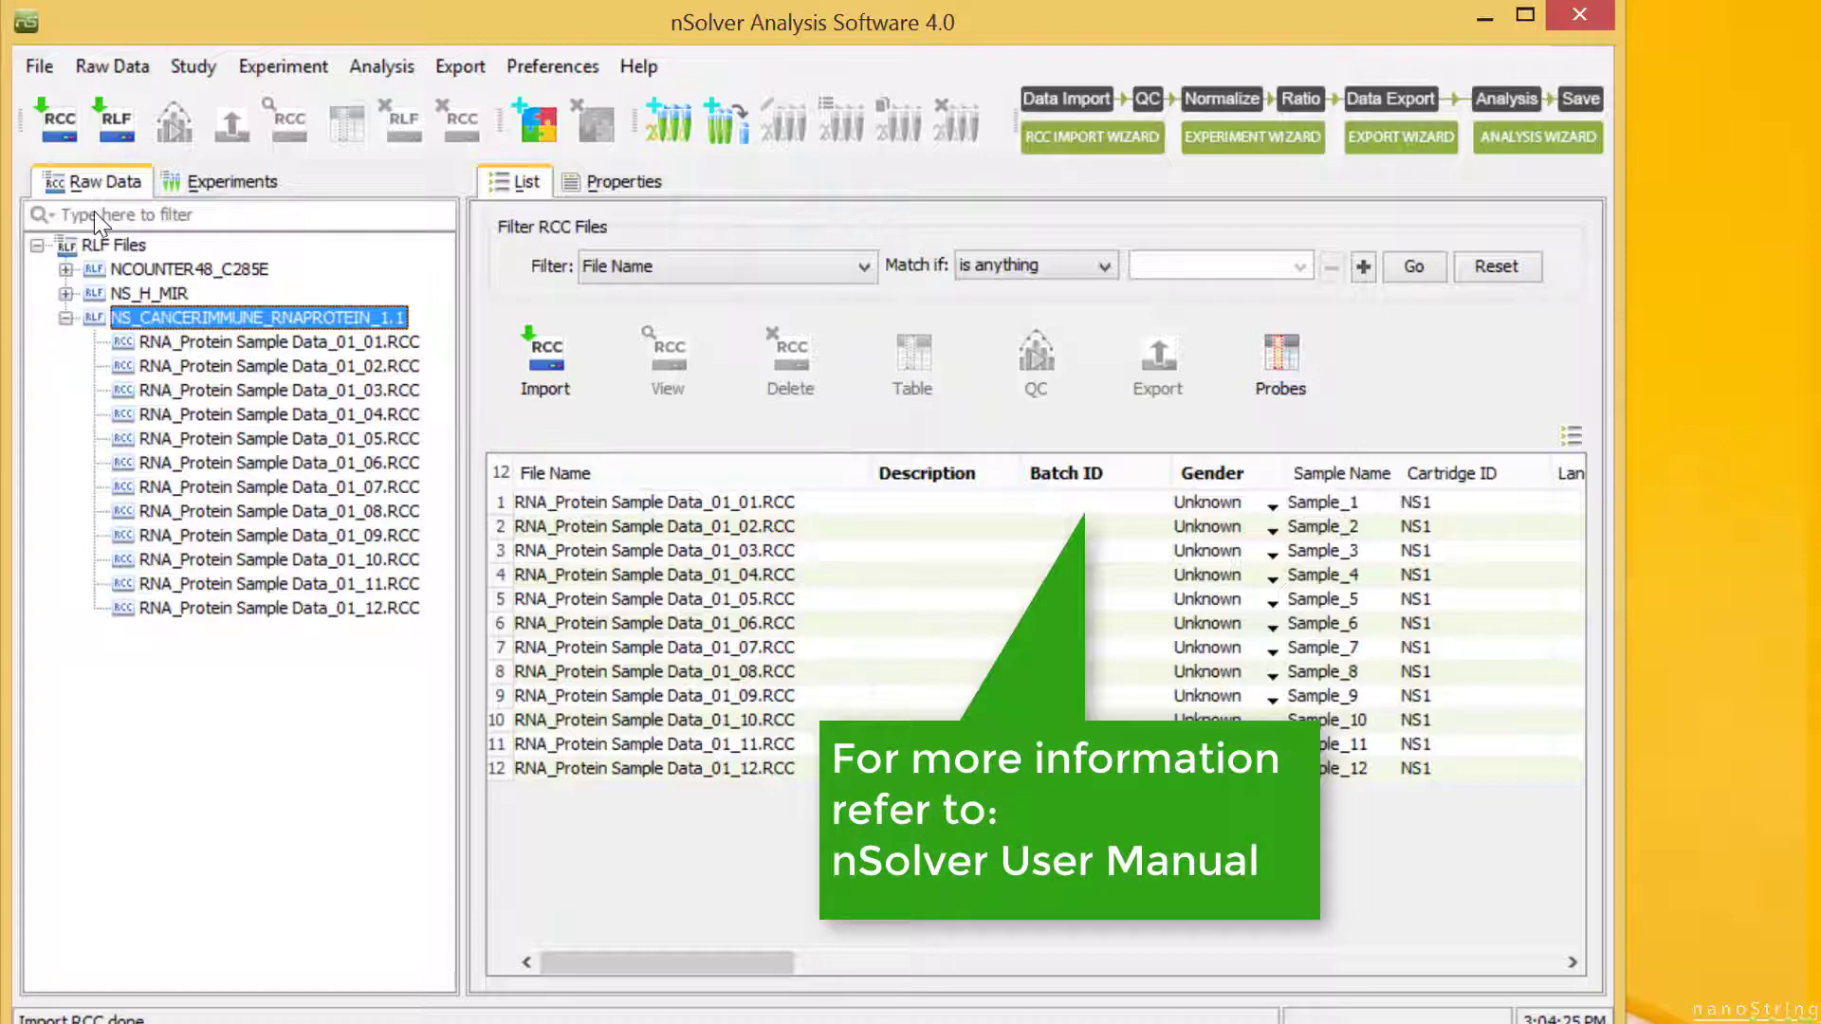
- Copy the twelve Comments values (Unstim 1–6, Stim 7–12) into Excel column A
left_click_drag(630, 964, 1408, 970)
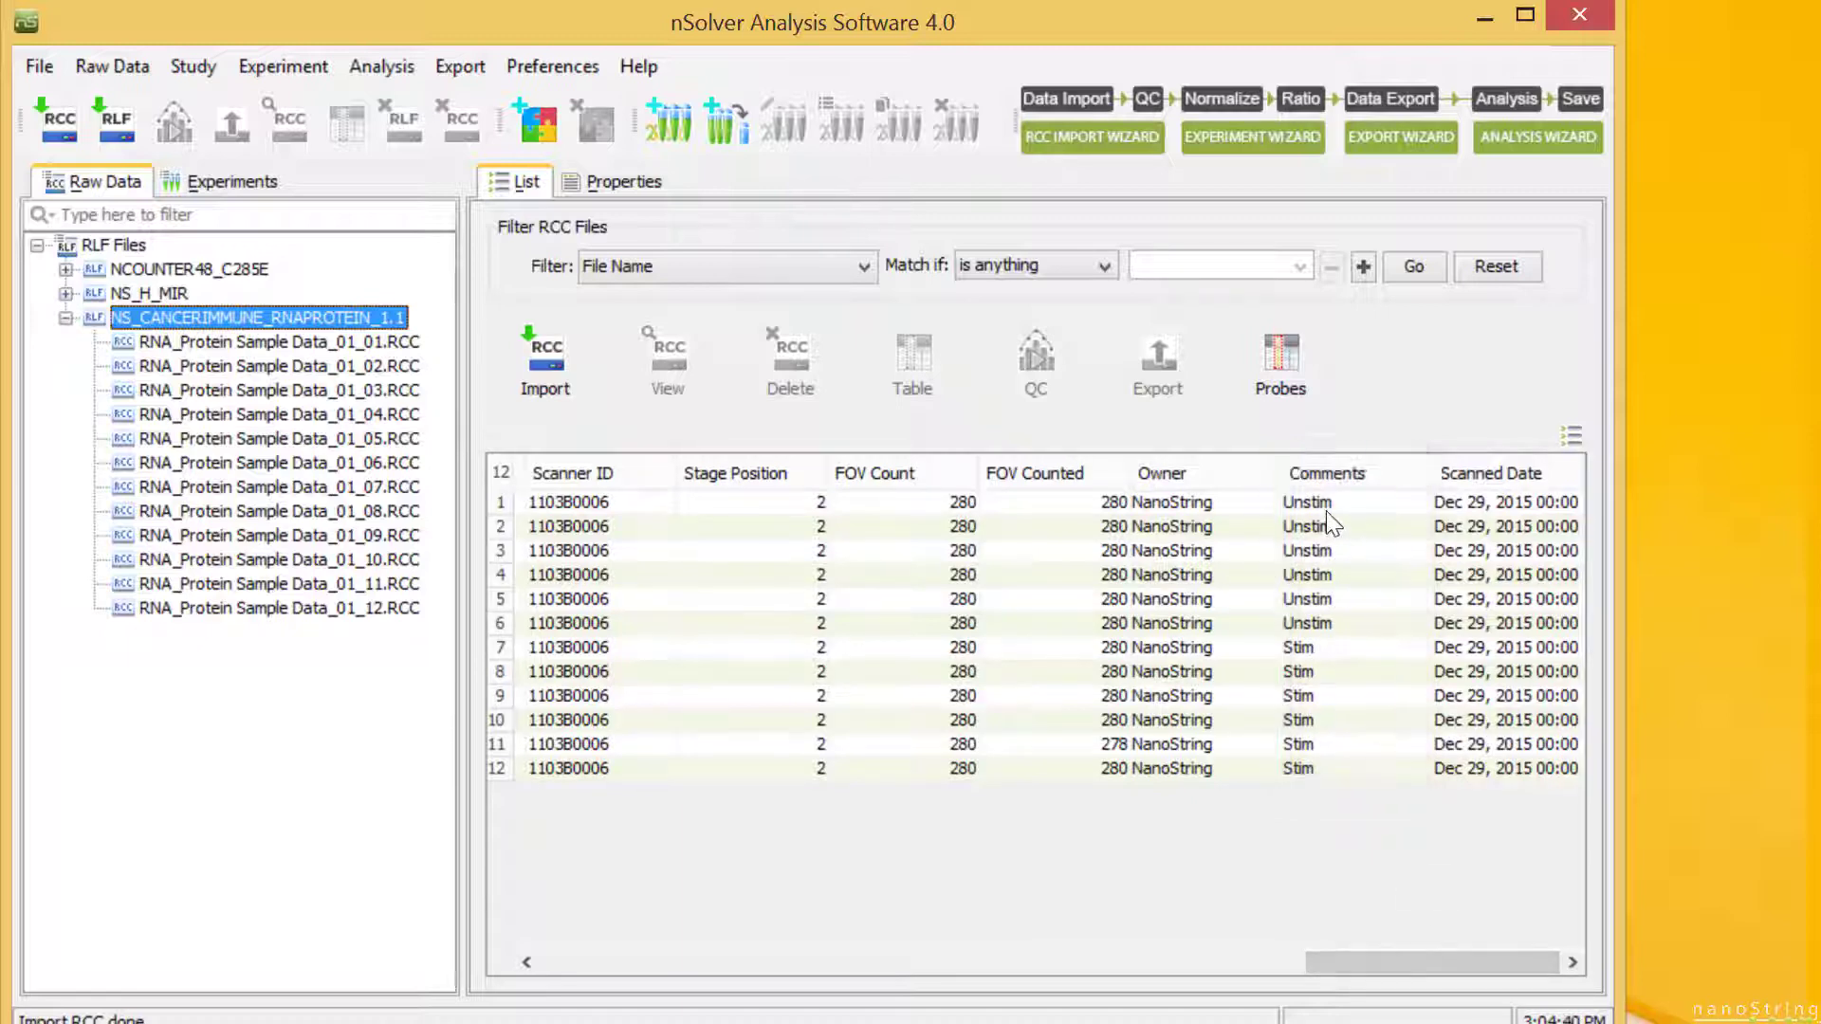
left_click_drag(1330, 517, 1389, 776)
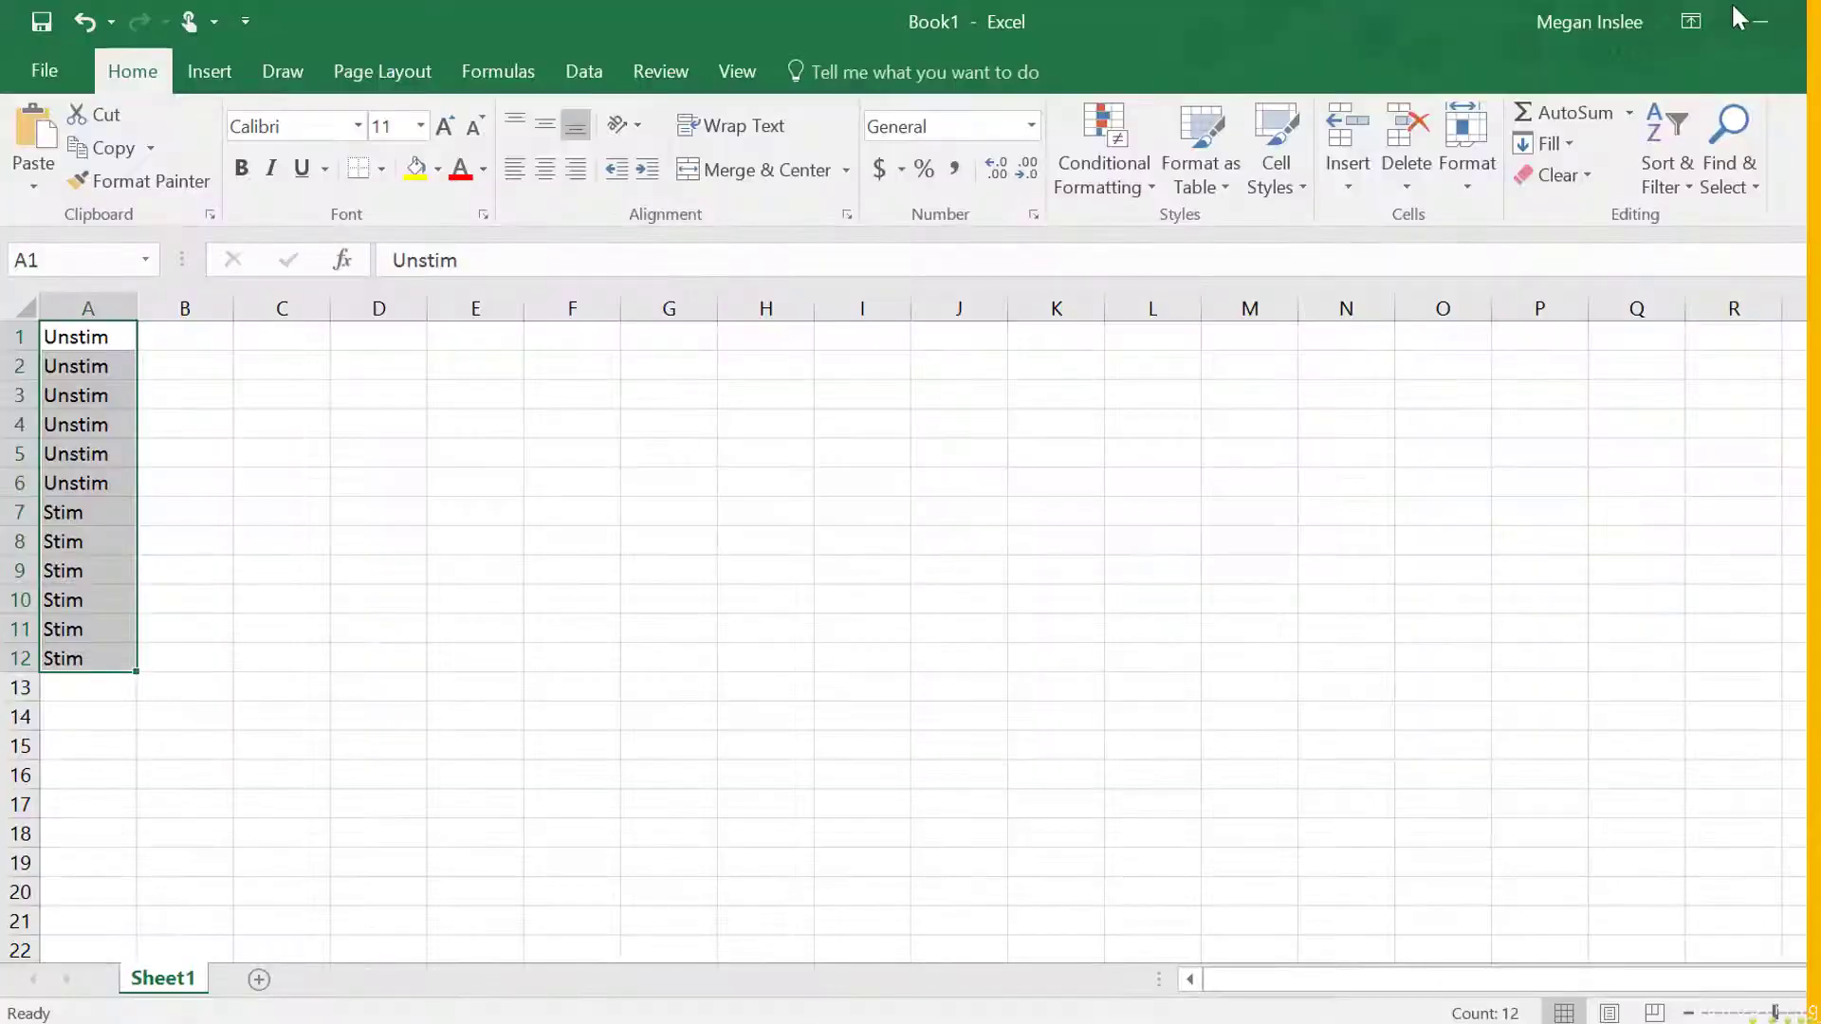
left_click(1764, 15)
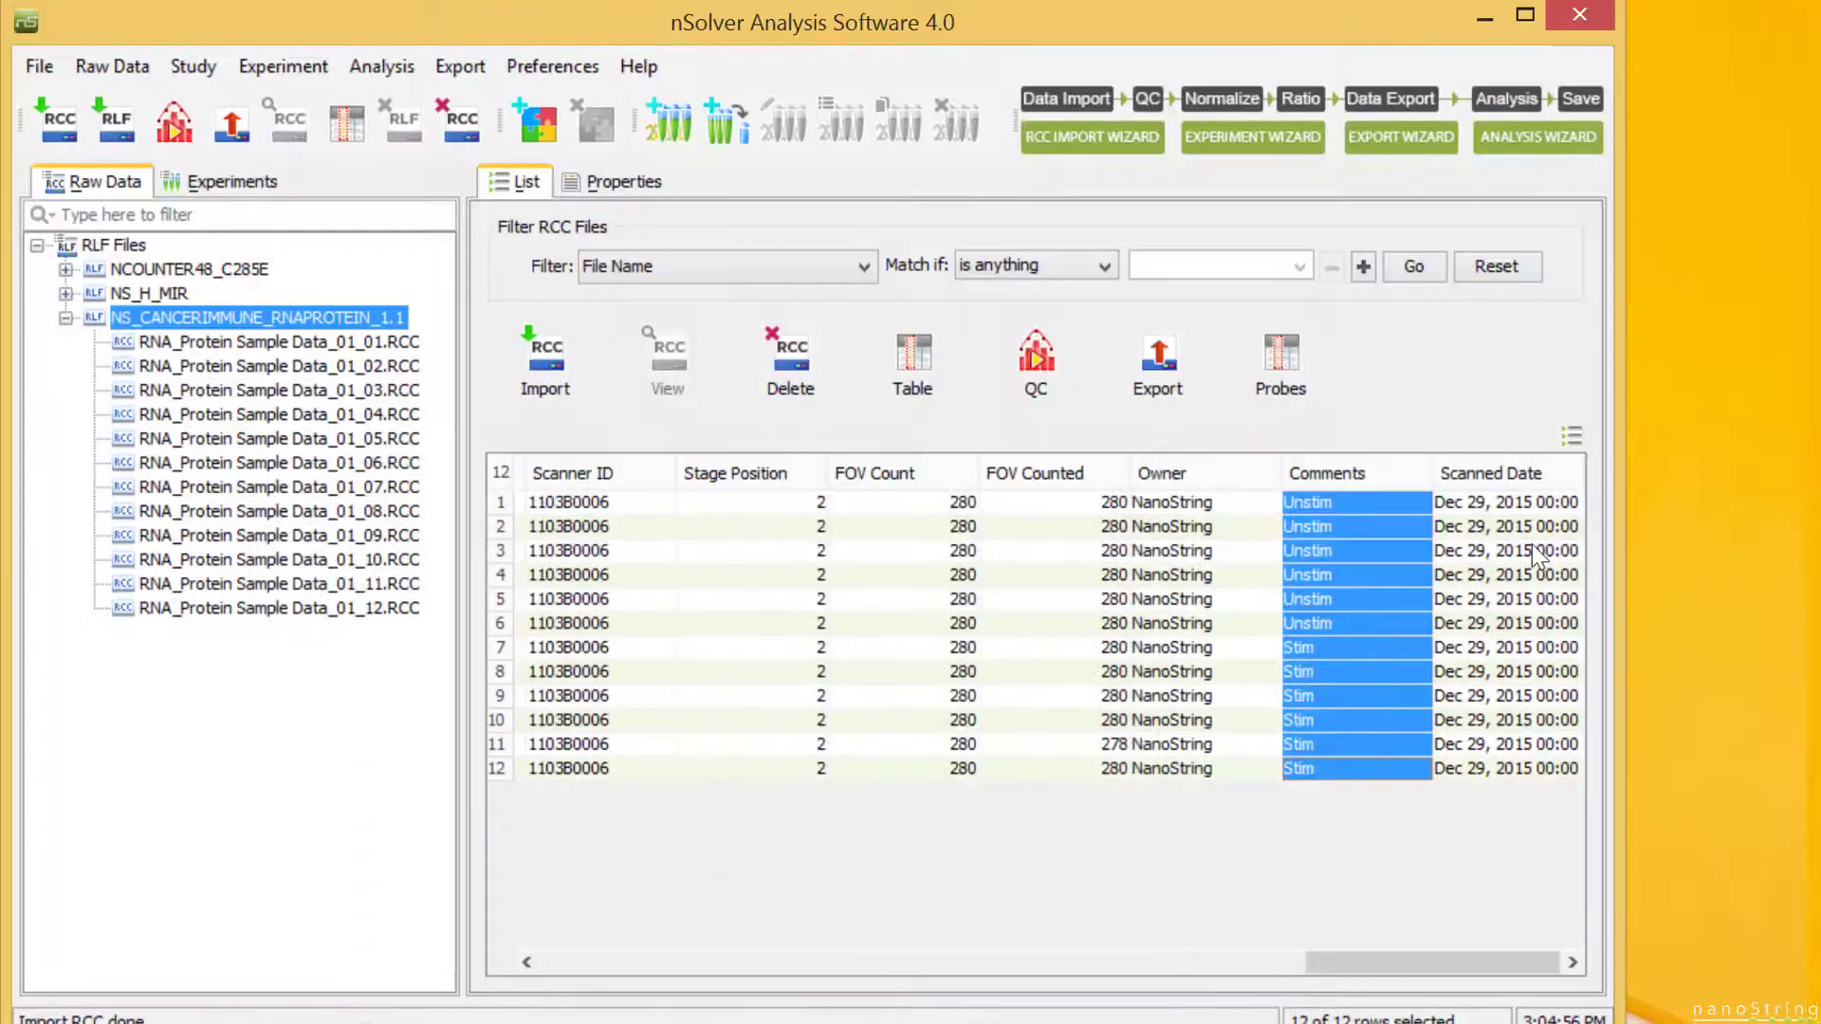
scroll(1036, 721, "left", 15)
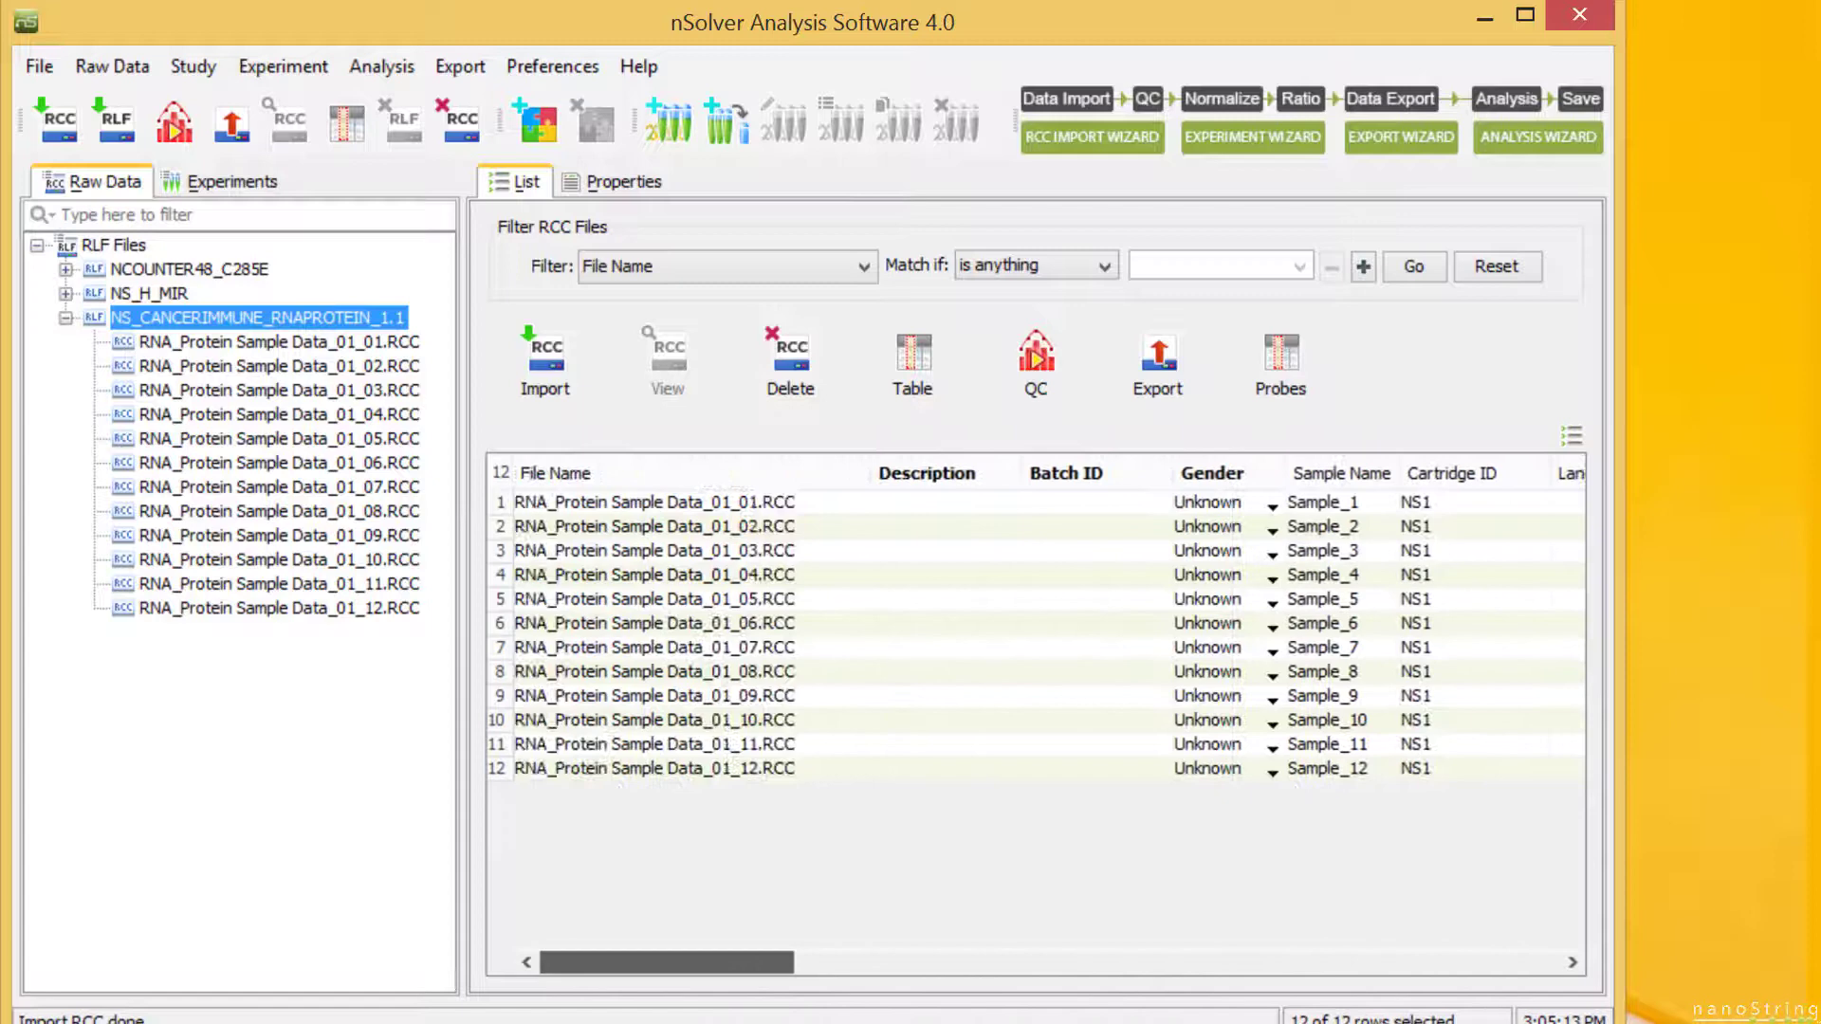
- Select all 12 RCC files and open their Raw Expression Data count table
left_click(495, 473)
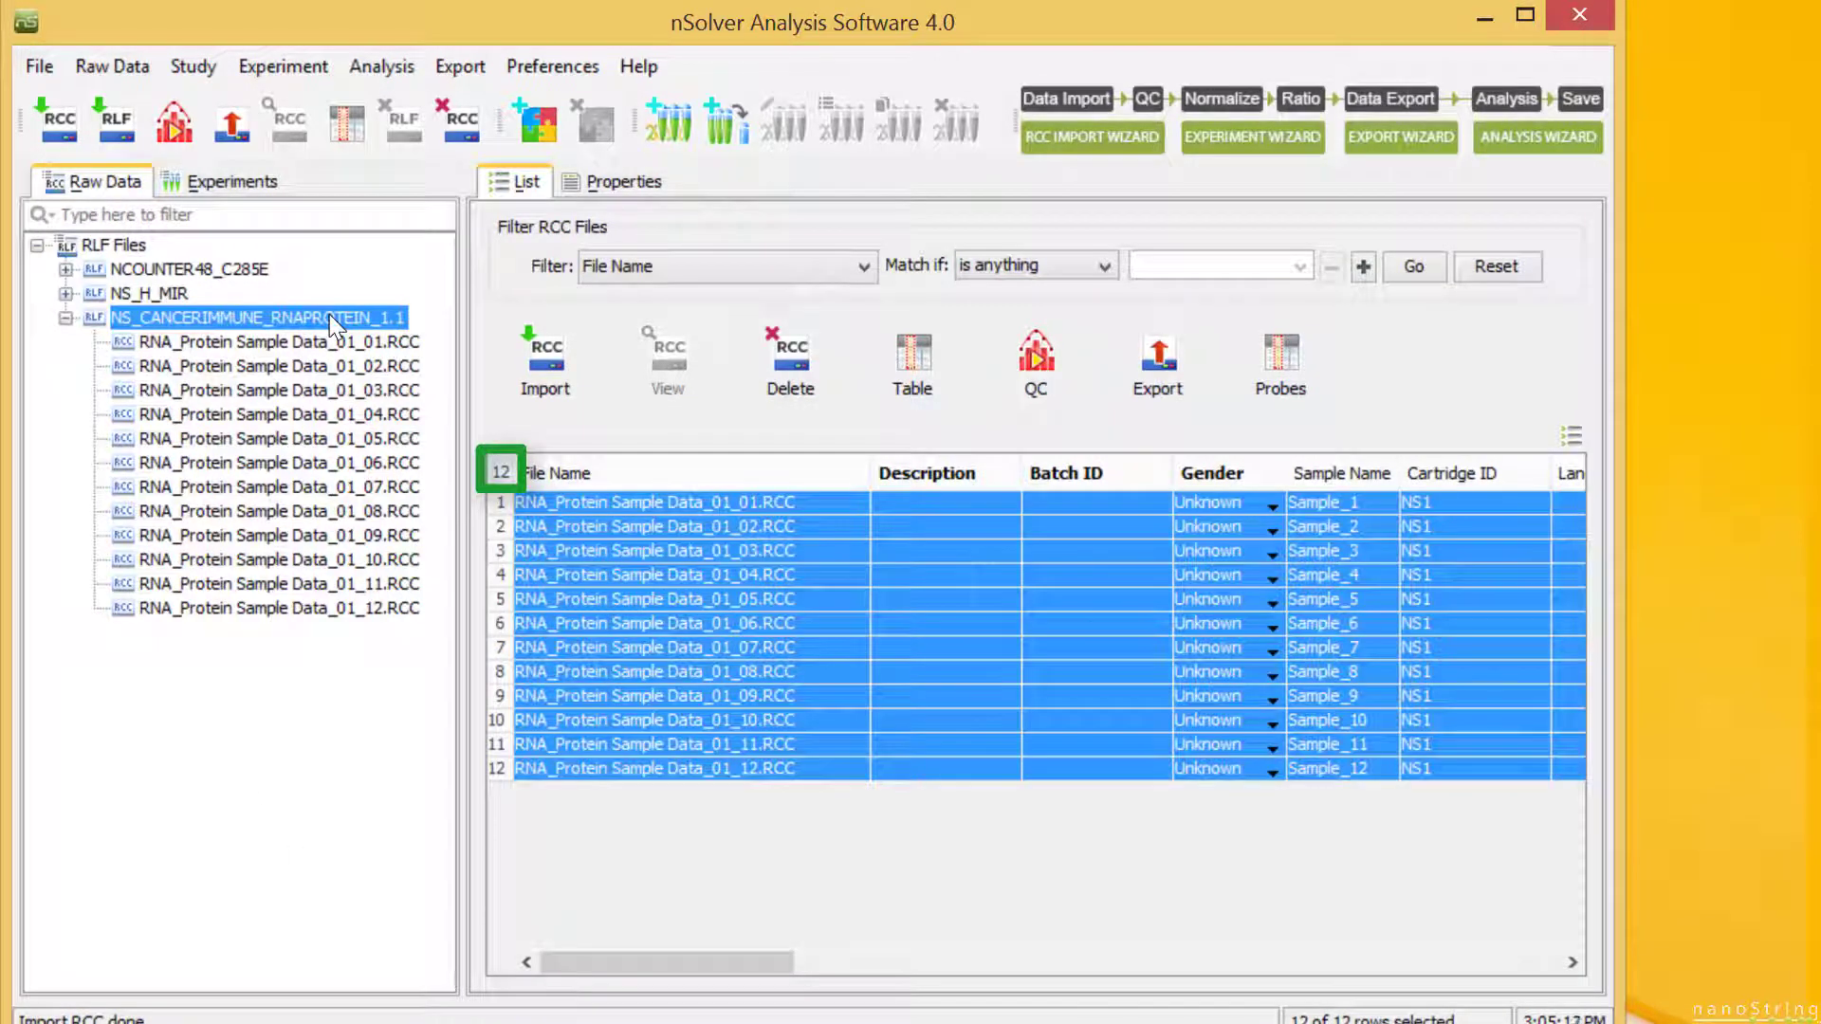
left_click(913, 360)
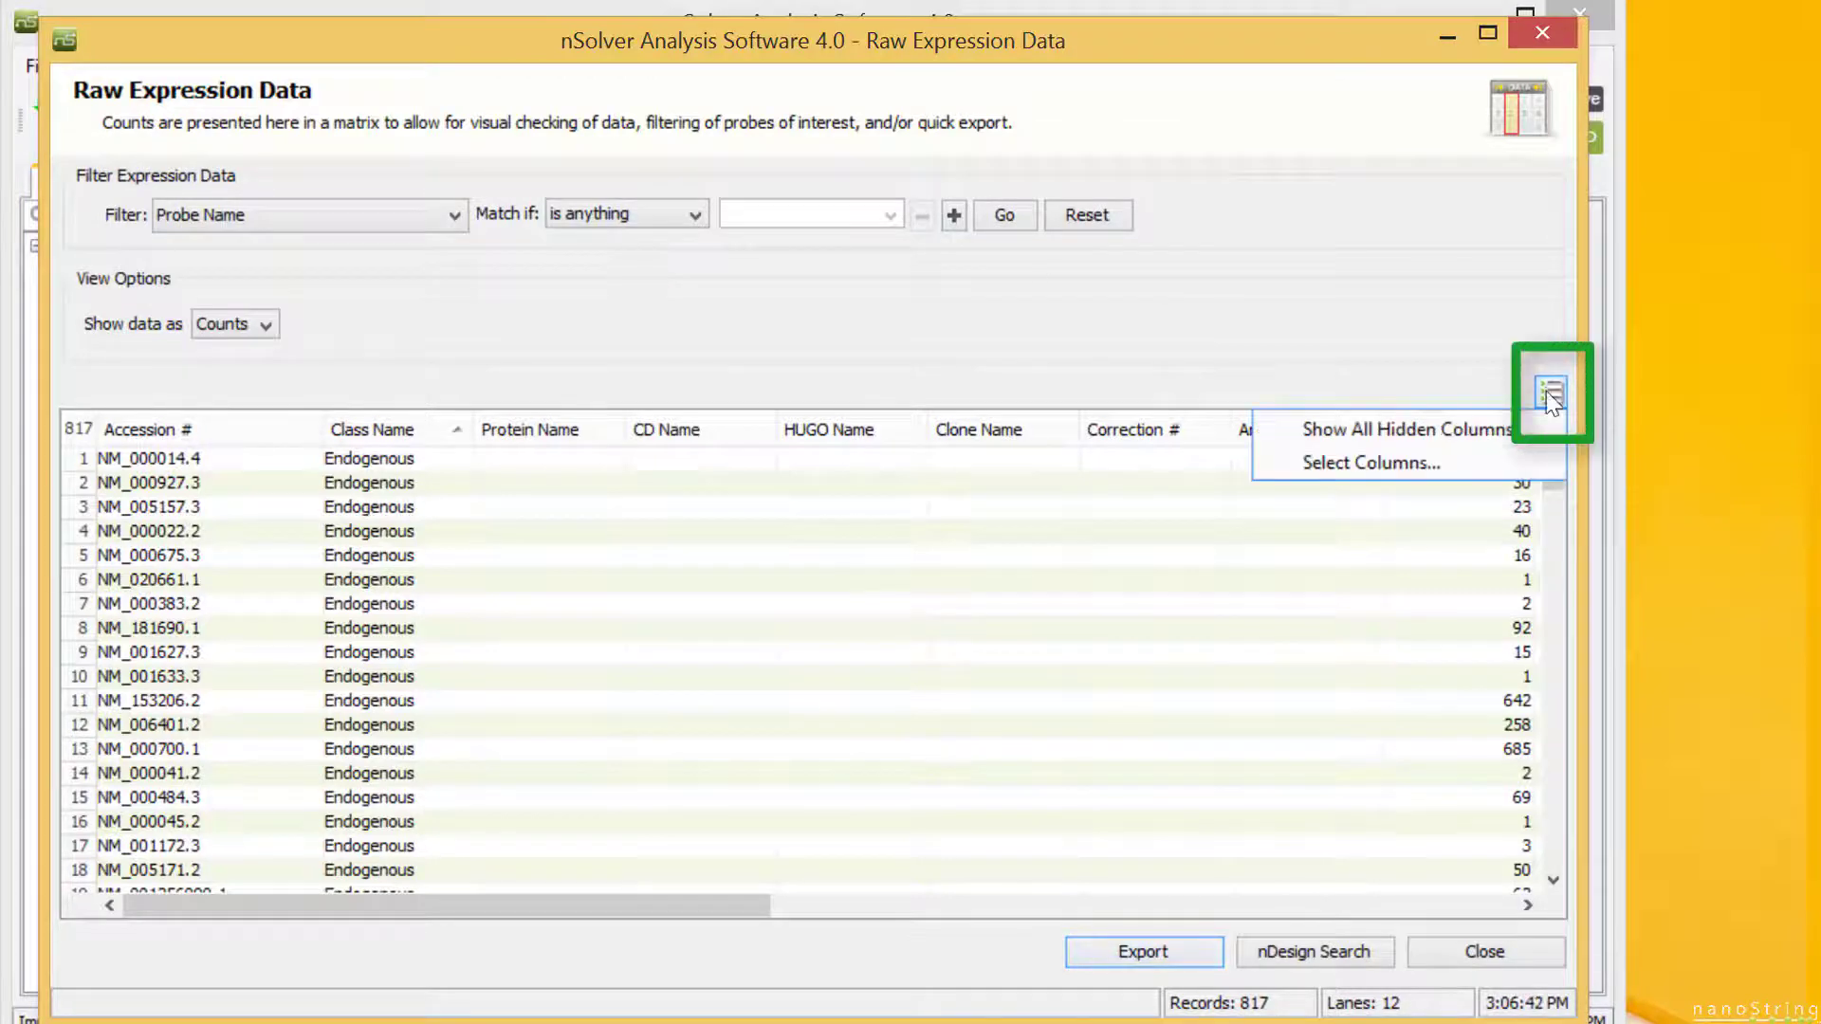
- Uncheck Protein Name, CD Name, HUGO Name, Clone Name and Correction # in the table's column selection
left_click(1503, 457)
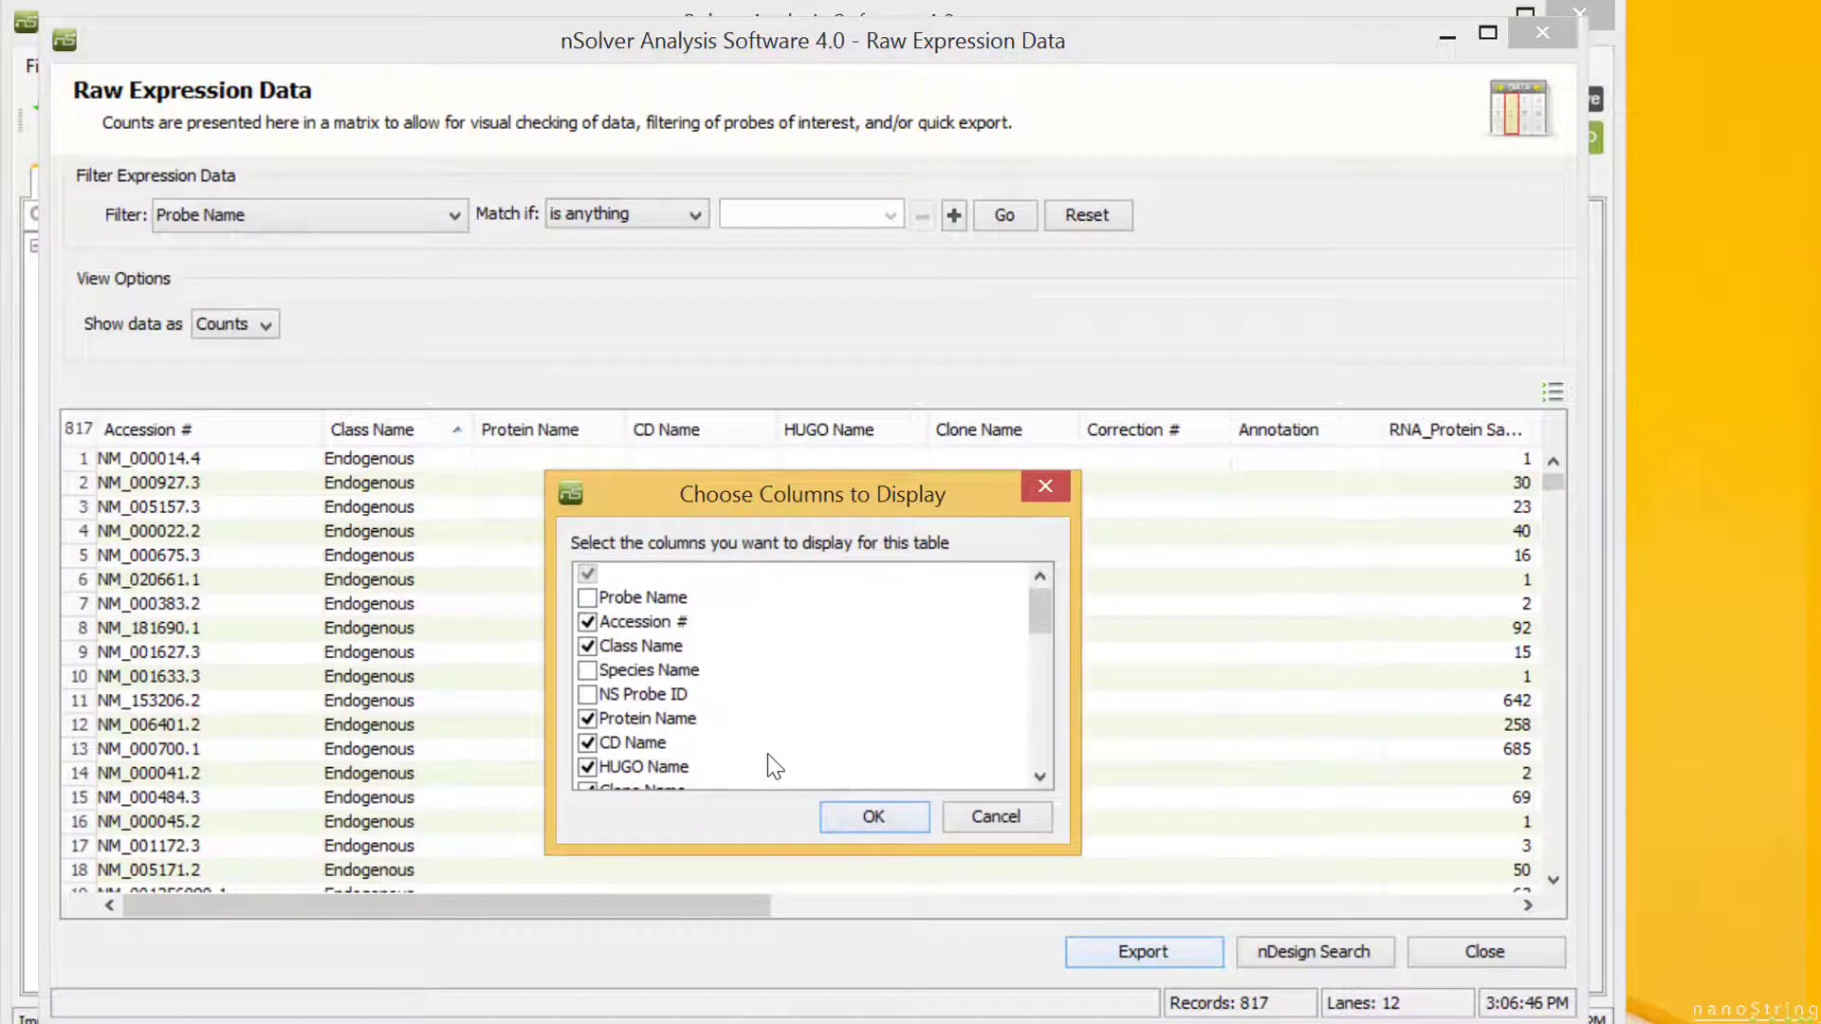
left_click(587, 718)
key("Down")
key("space")
key("Down")
key("space")
key("Down")
key("space")
key("Down")
key("space")
key("Return")
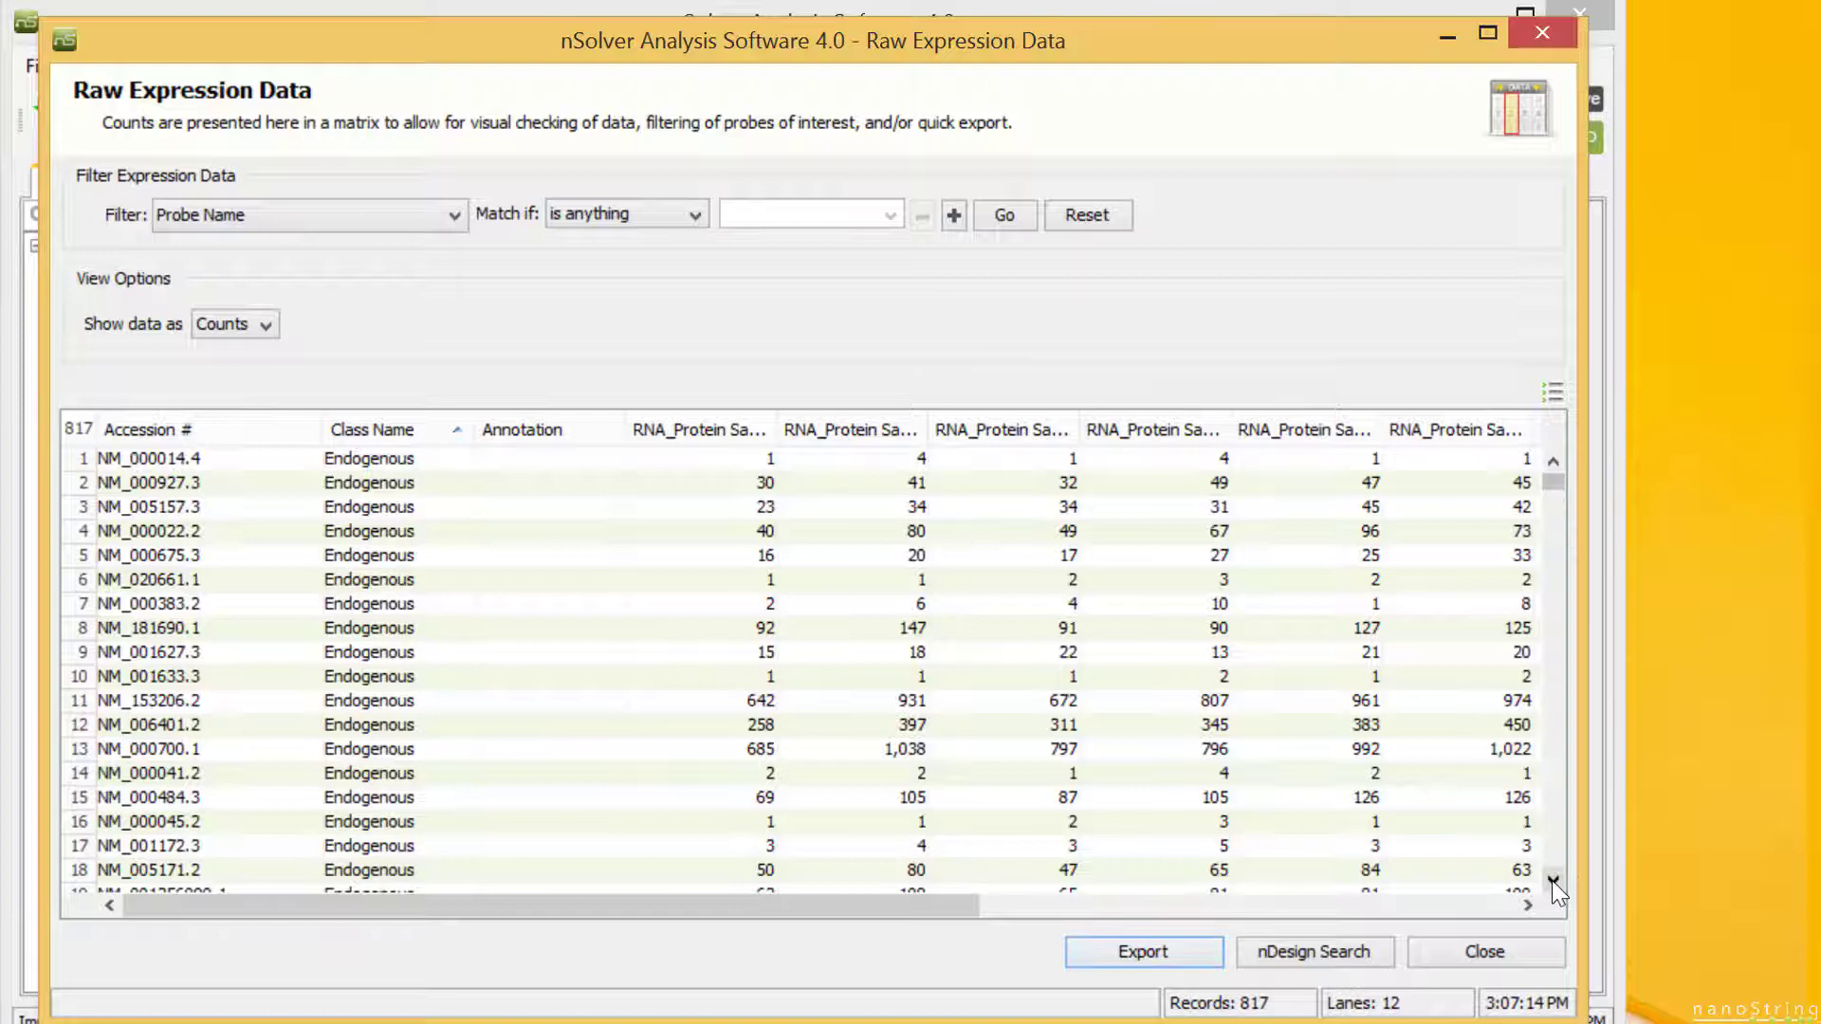
scroll(1033, 586, "down", 3)
scroll(1034, 588, "down", 9)
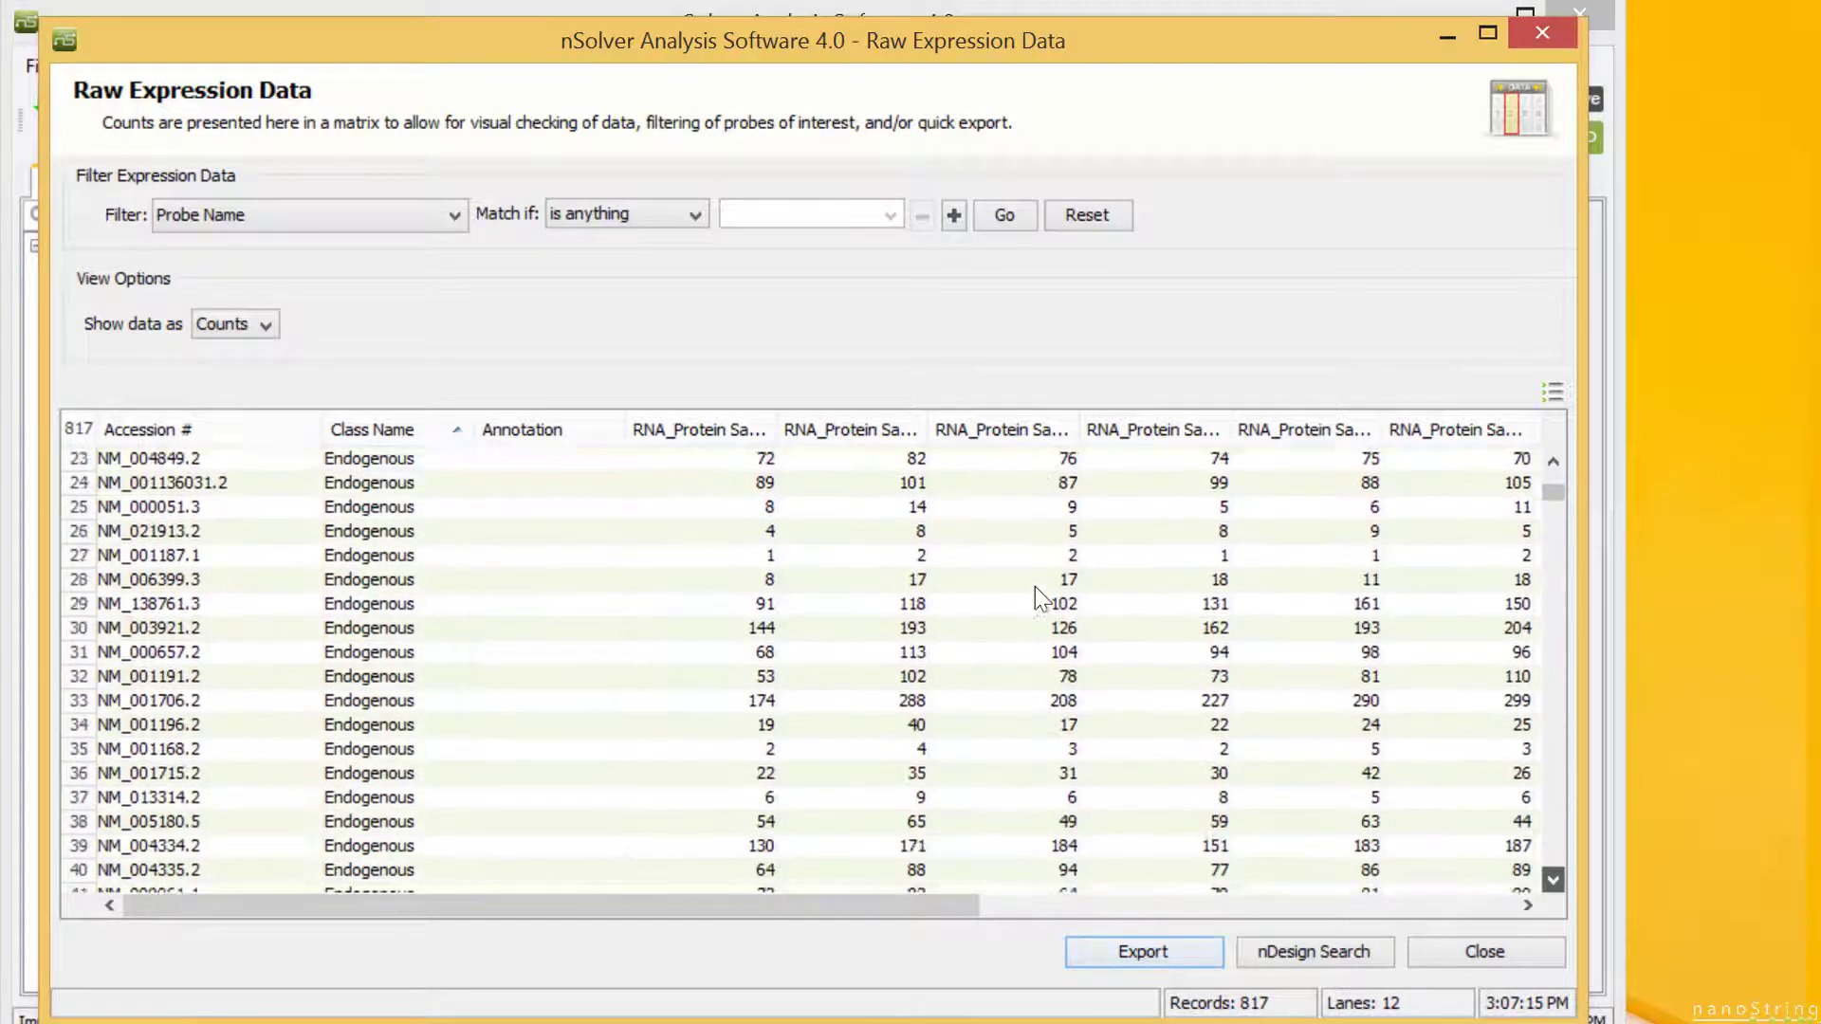
scroll(1035, 588, "down", 9)
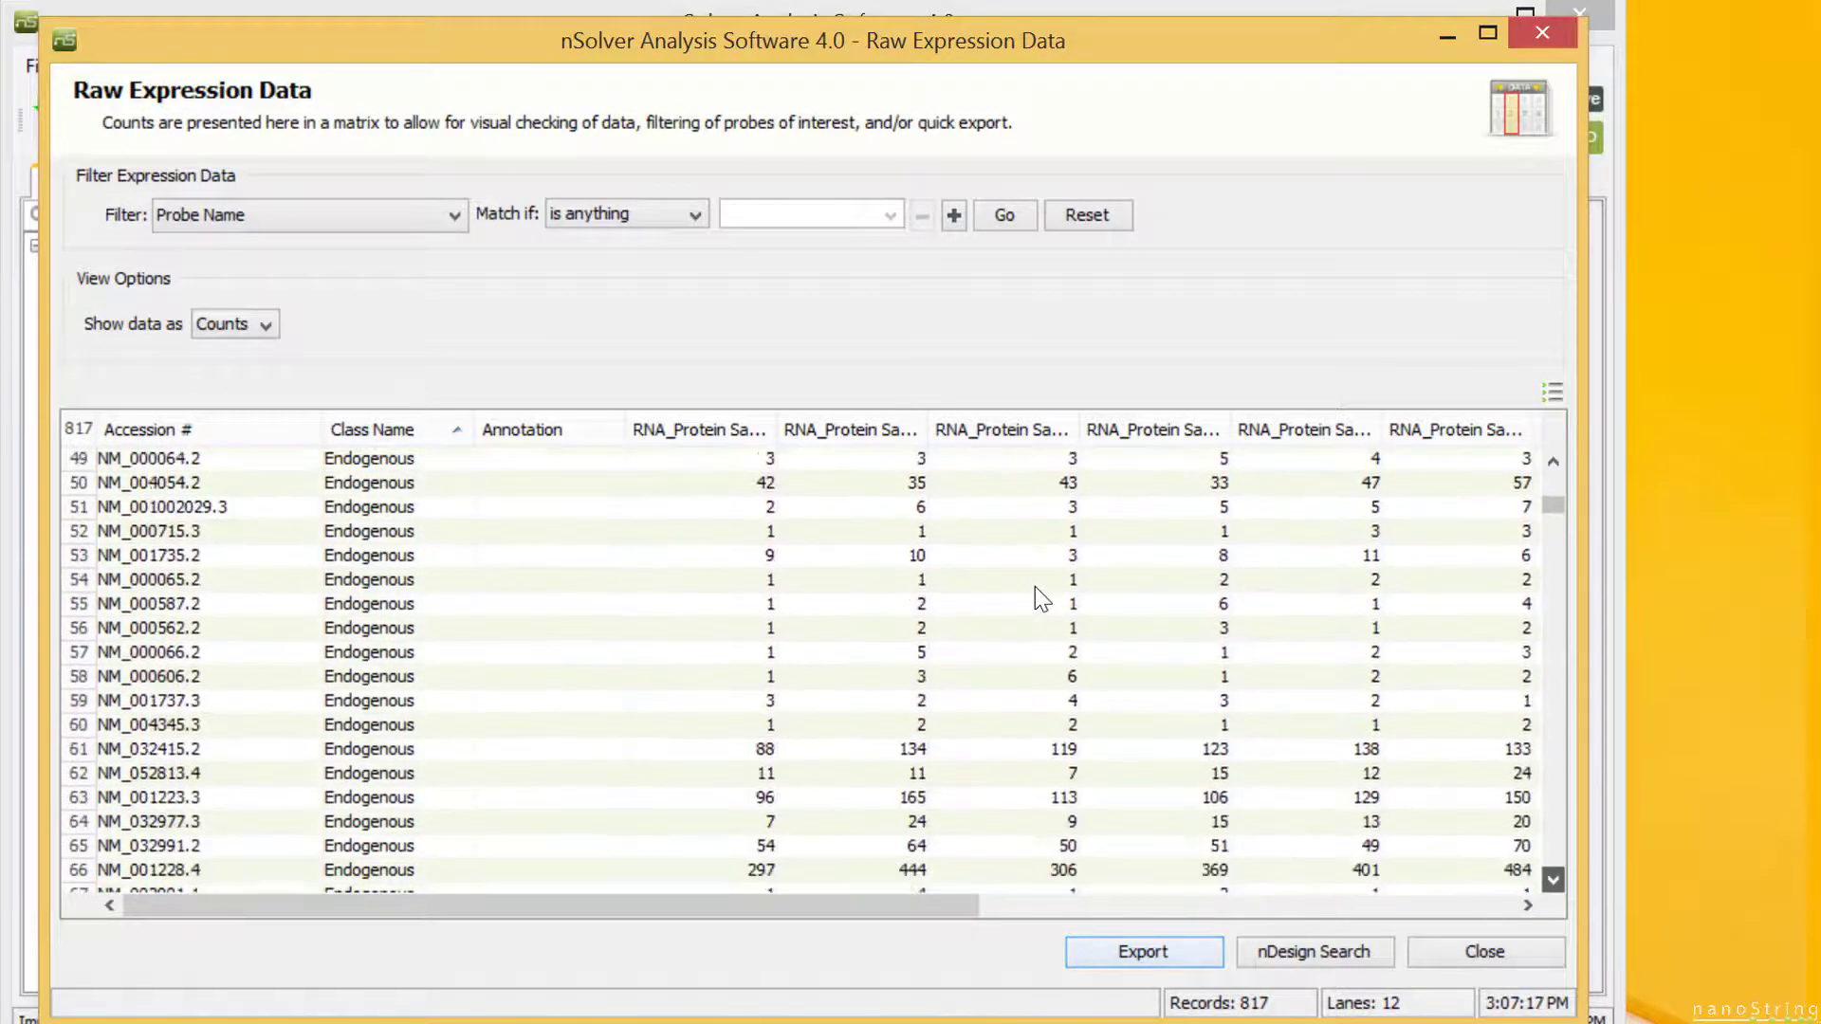
scroll(1033, 600, "down", 9)
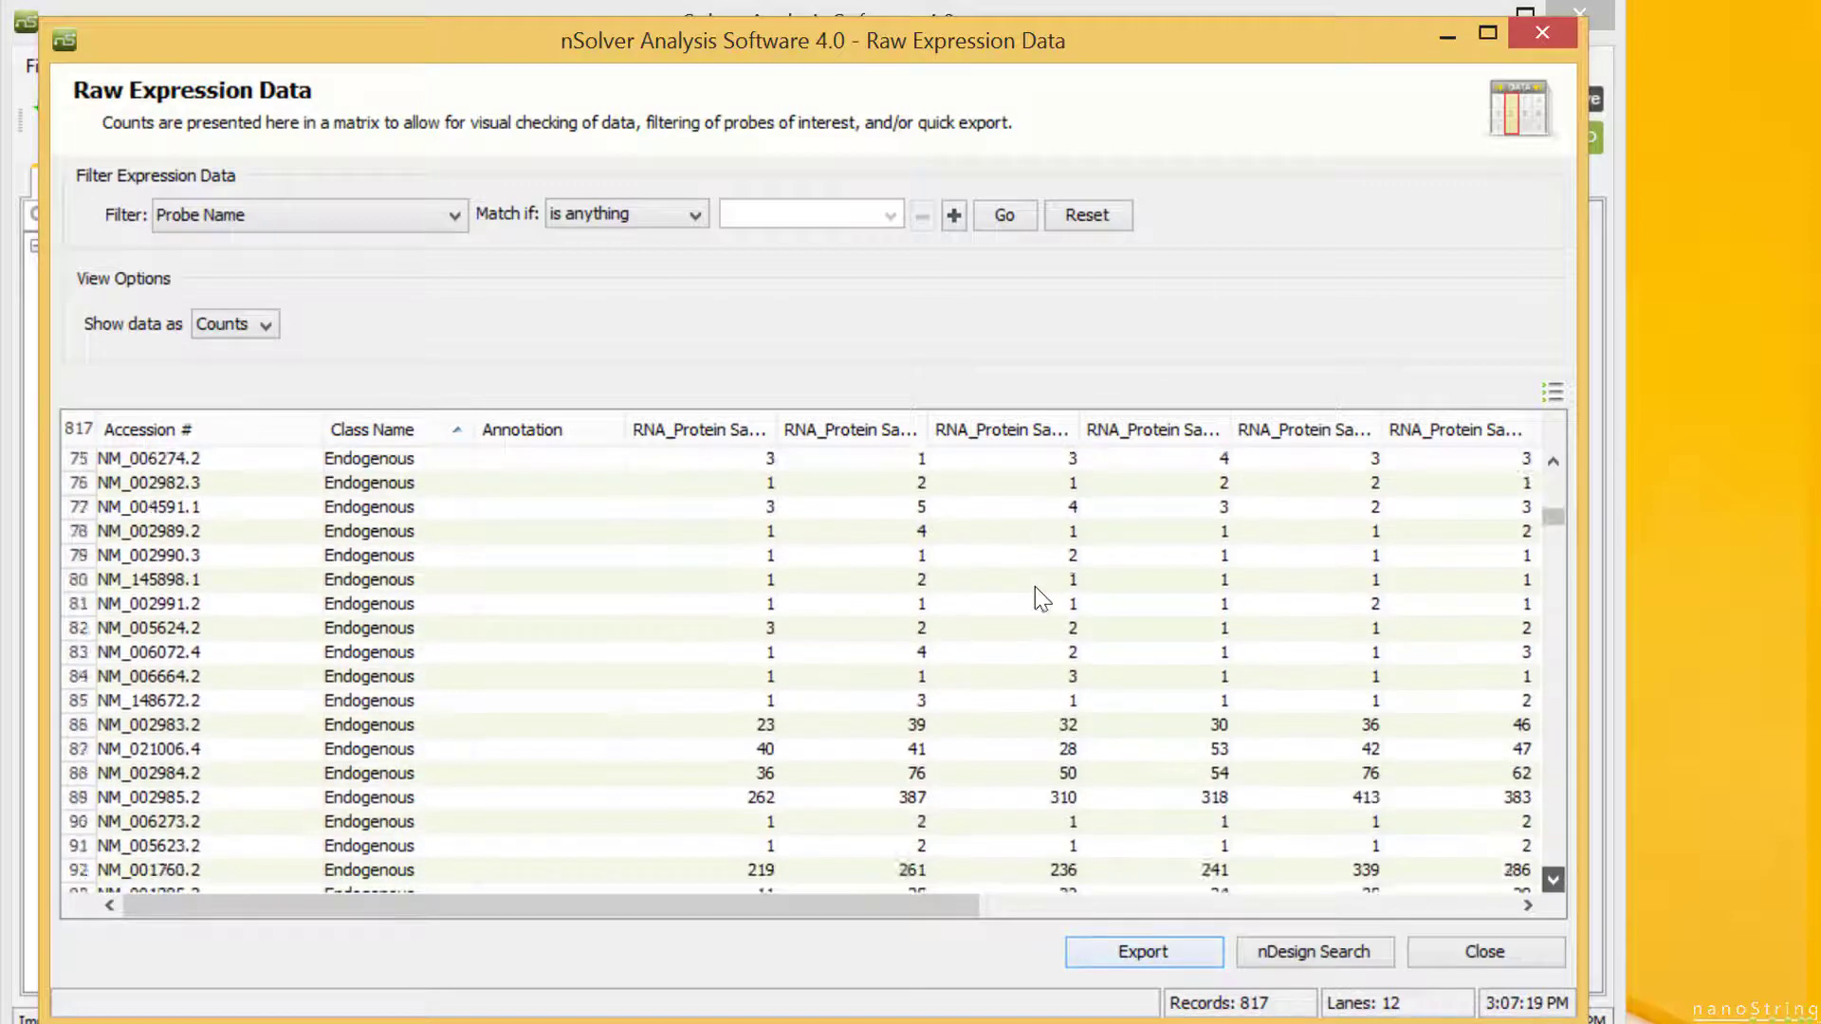
scroll(1034, 599, "down", 9)
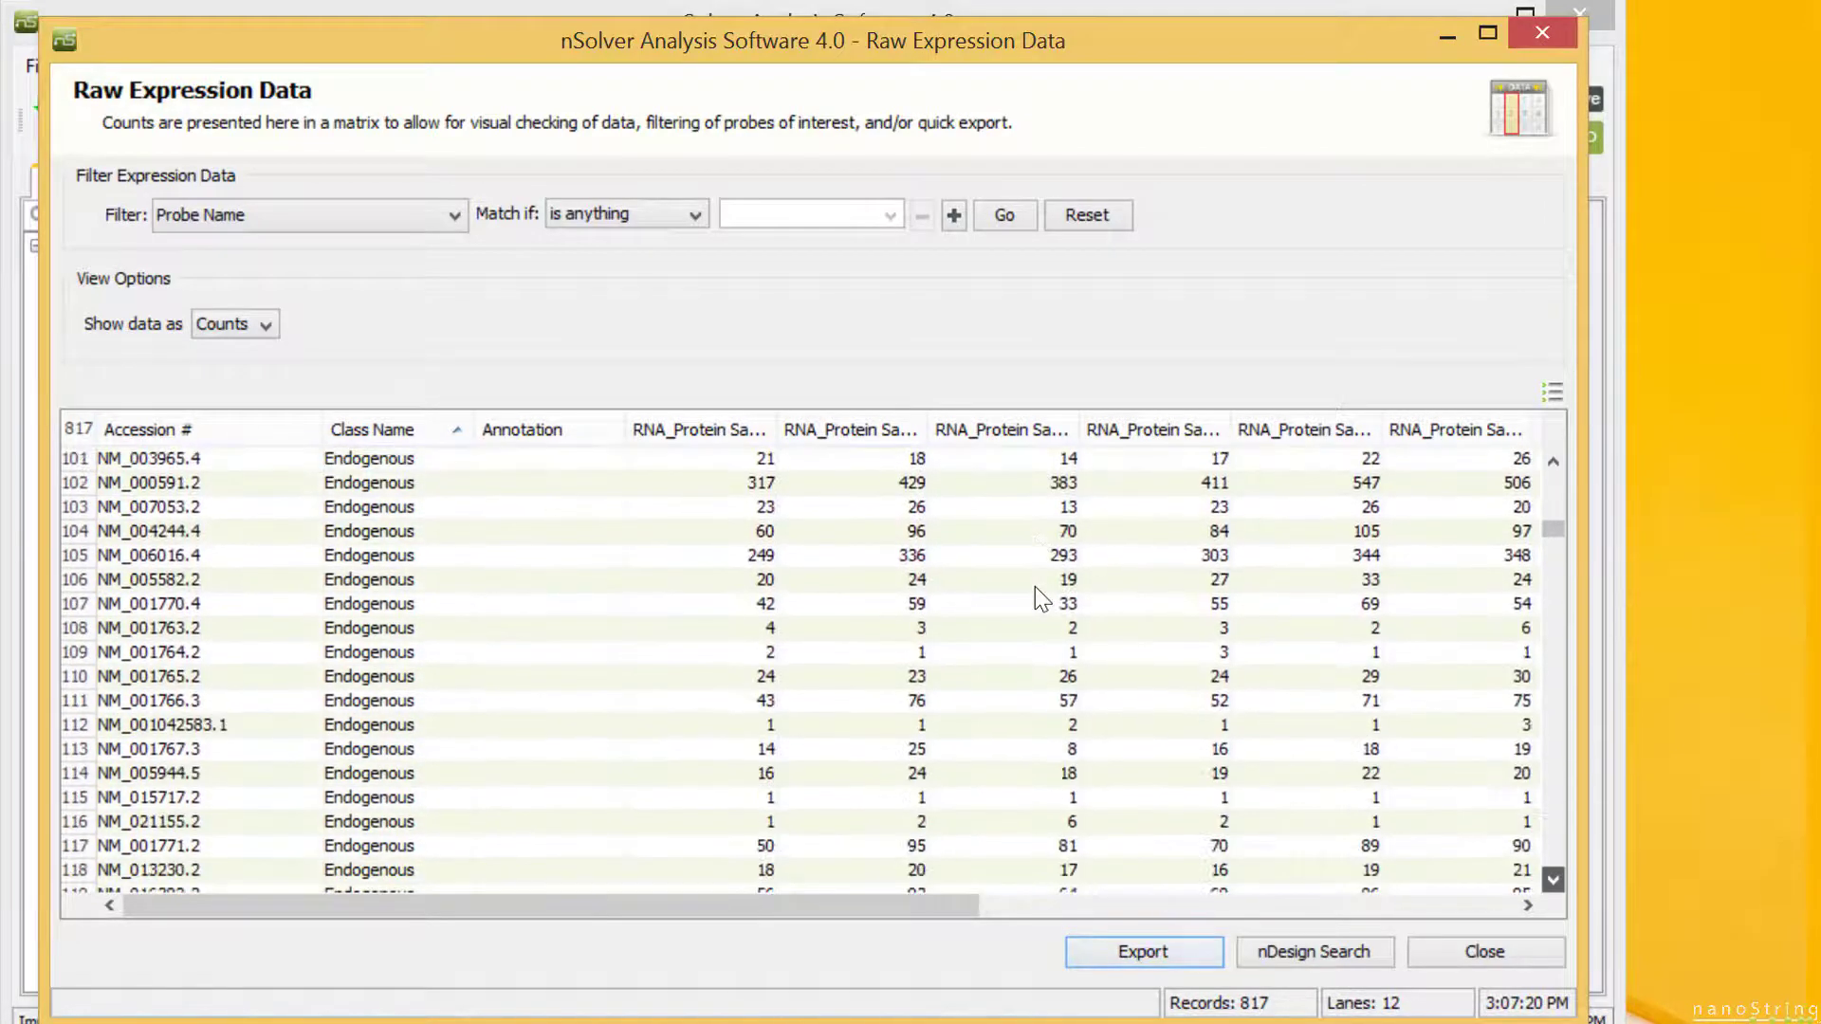
scroll(1035, 588, "down", 9)
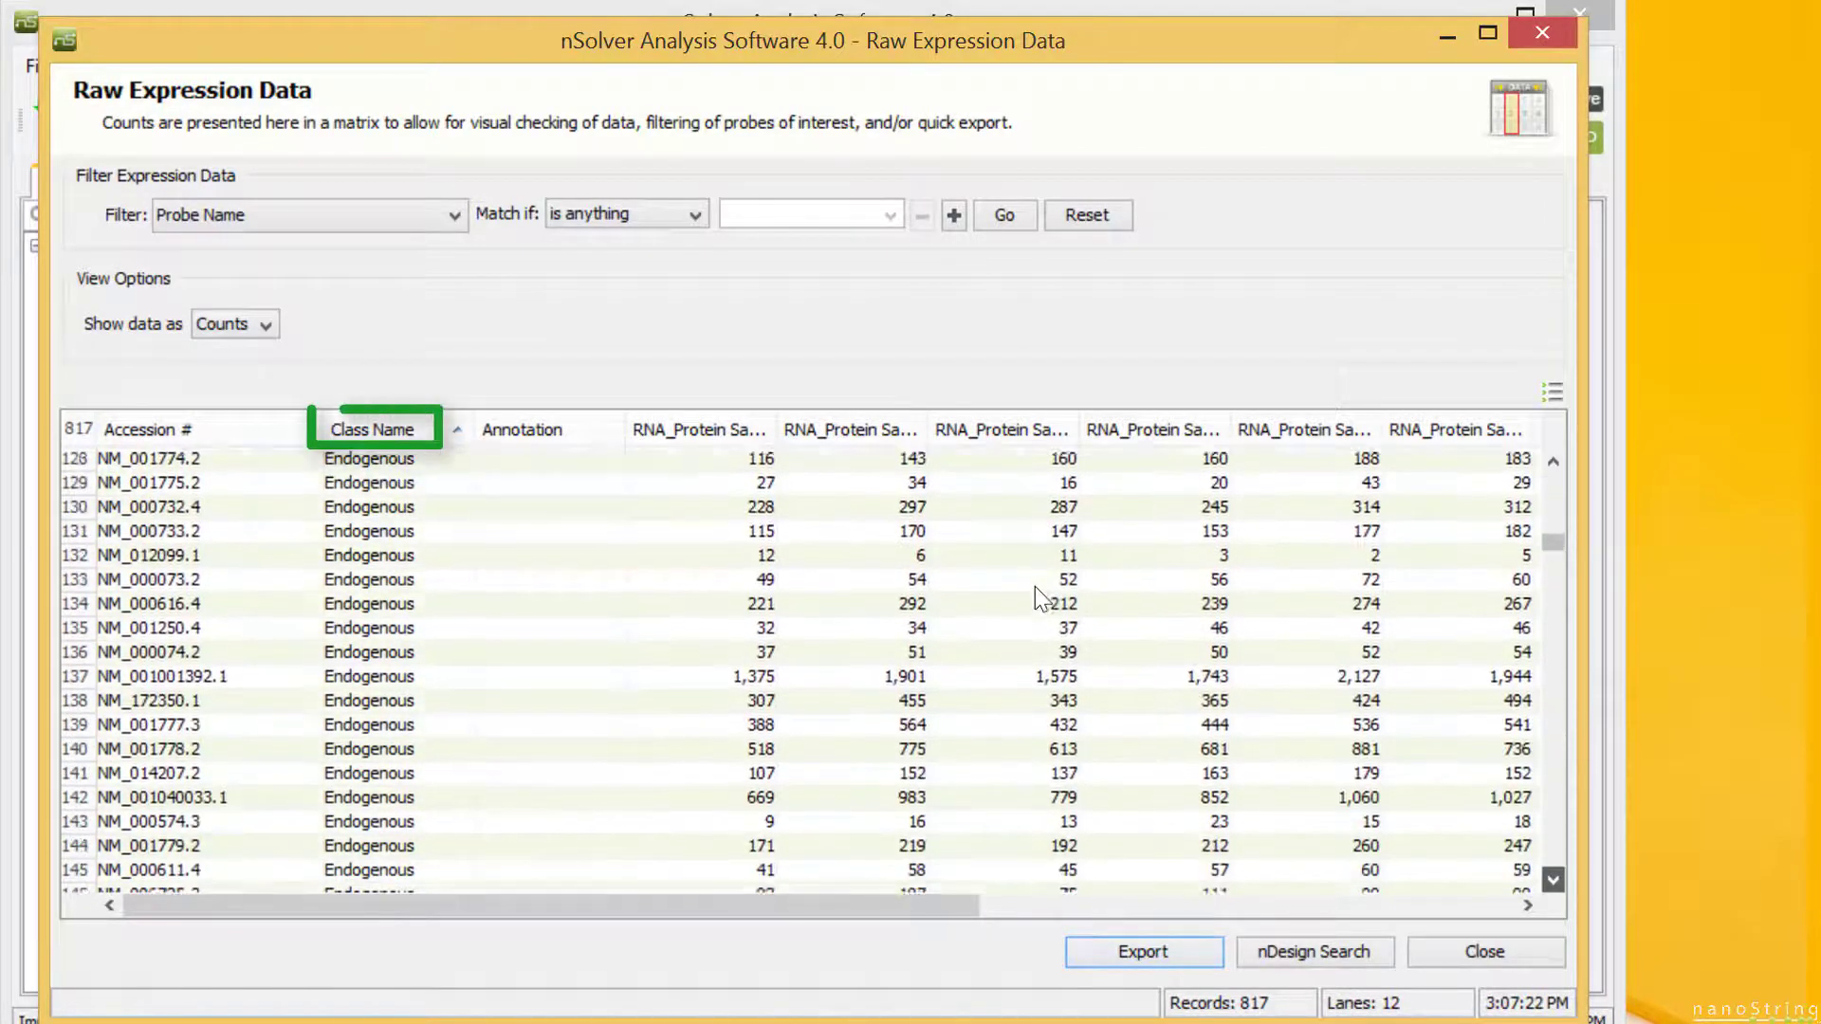
scroll(1035, 588, "down", 9)
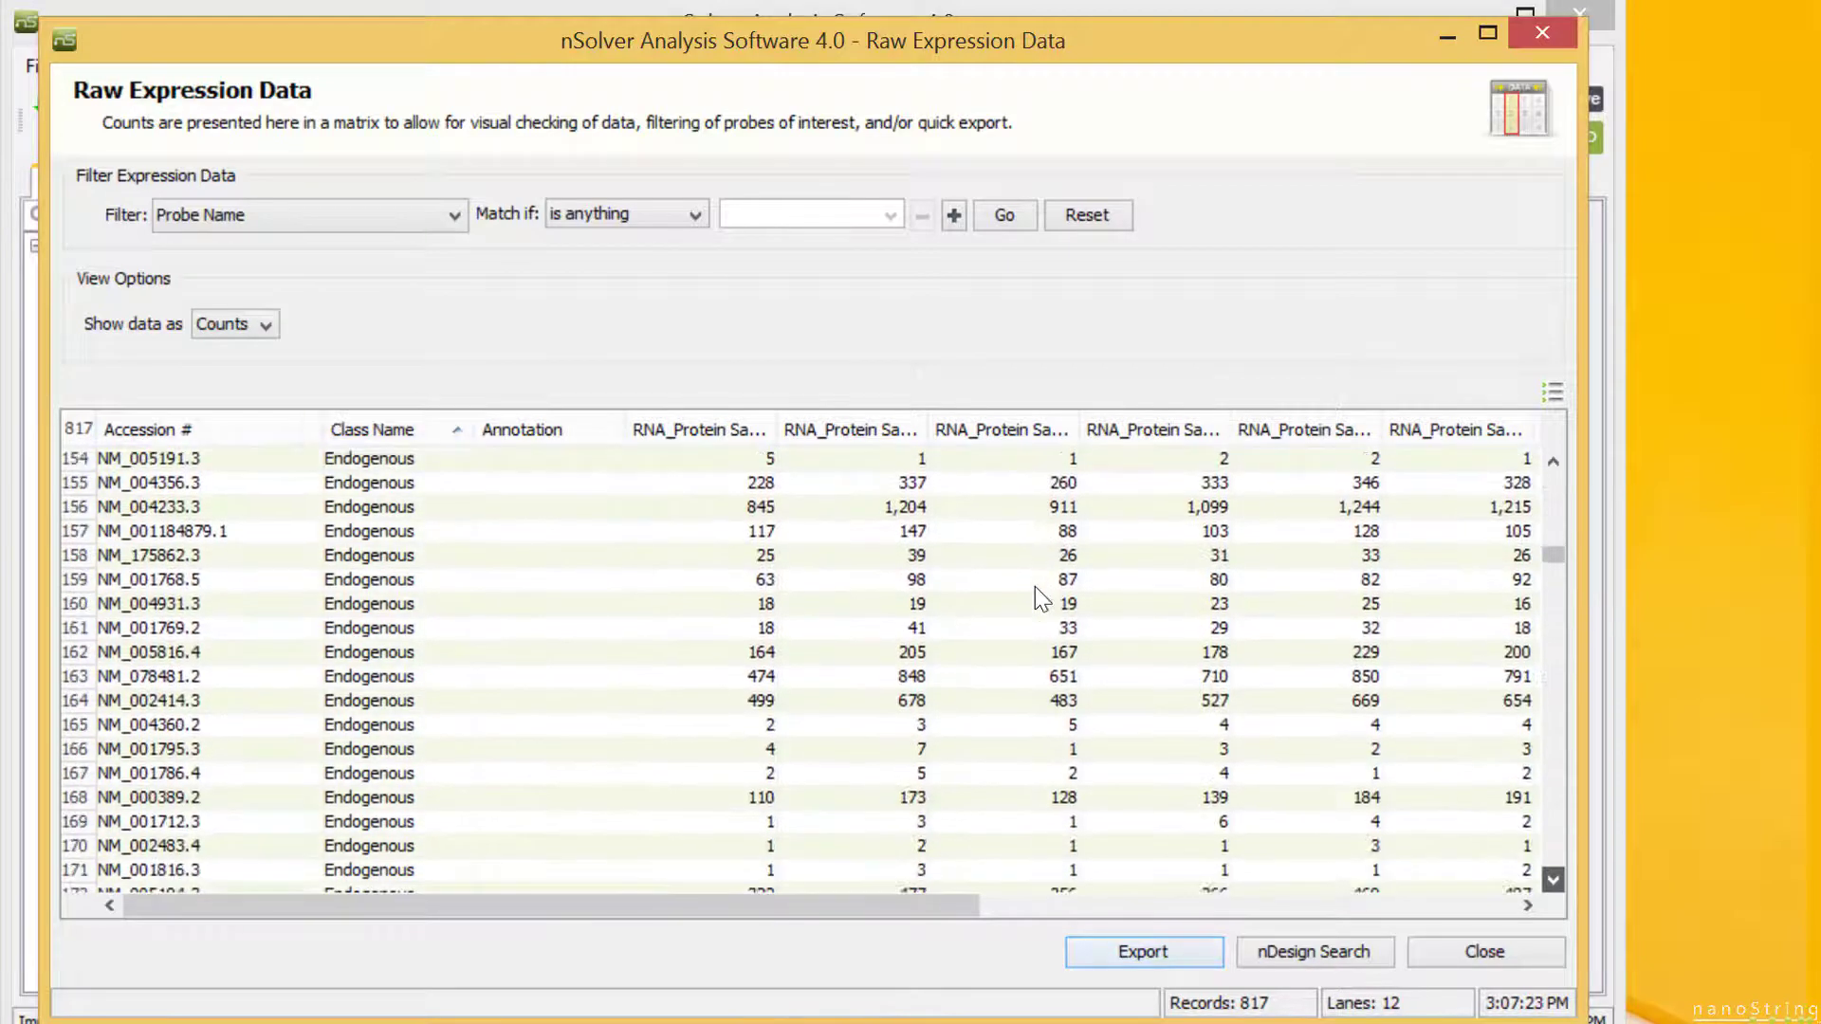
scroll(1034, 598, "down", 9)
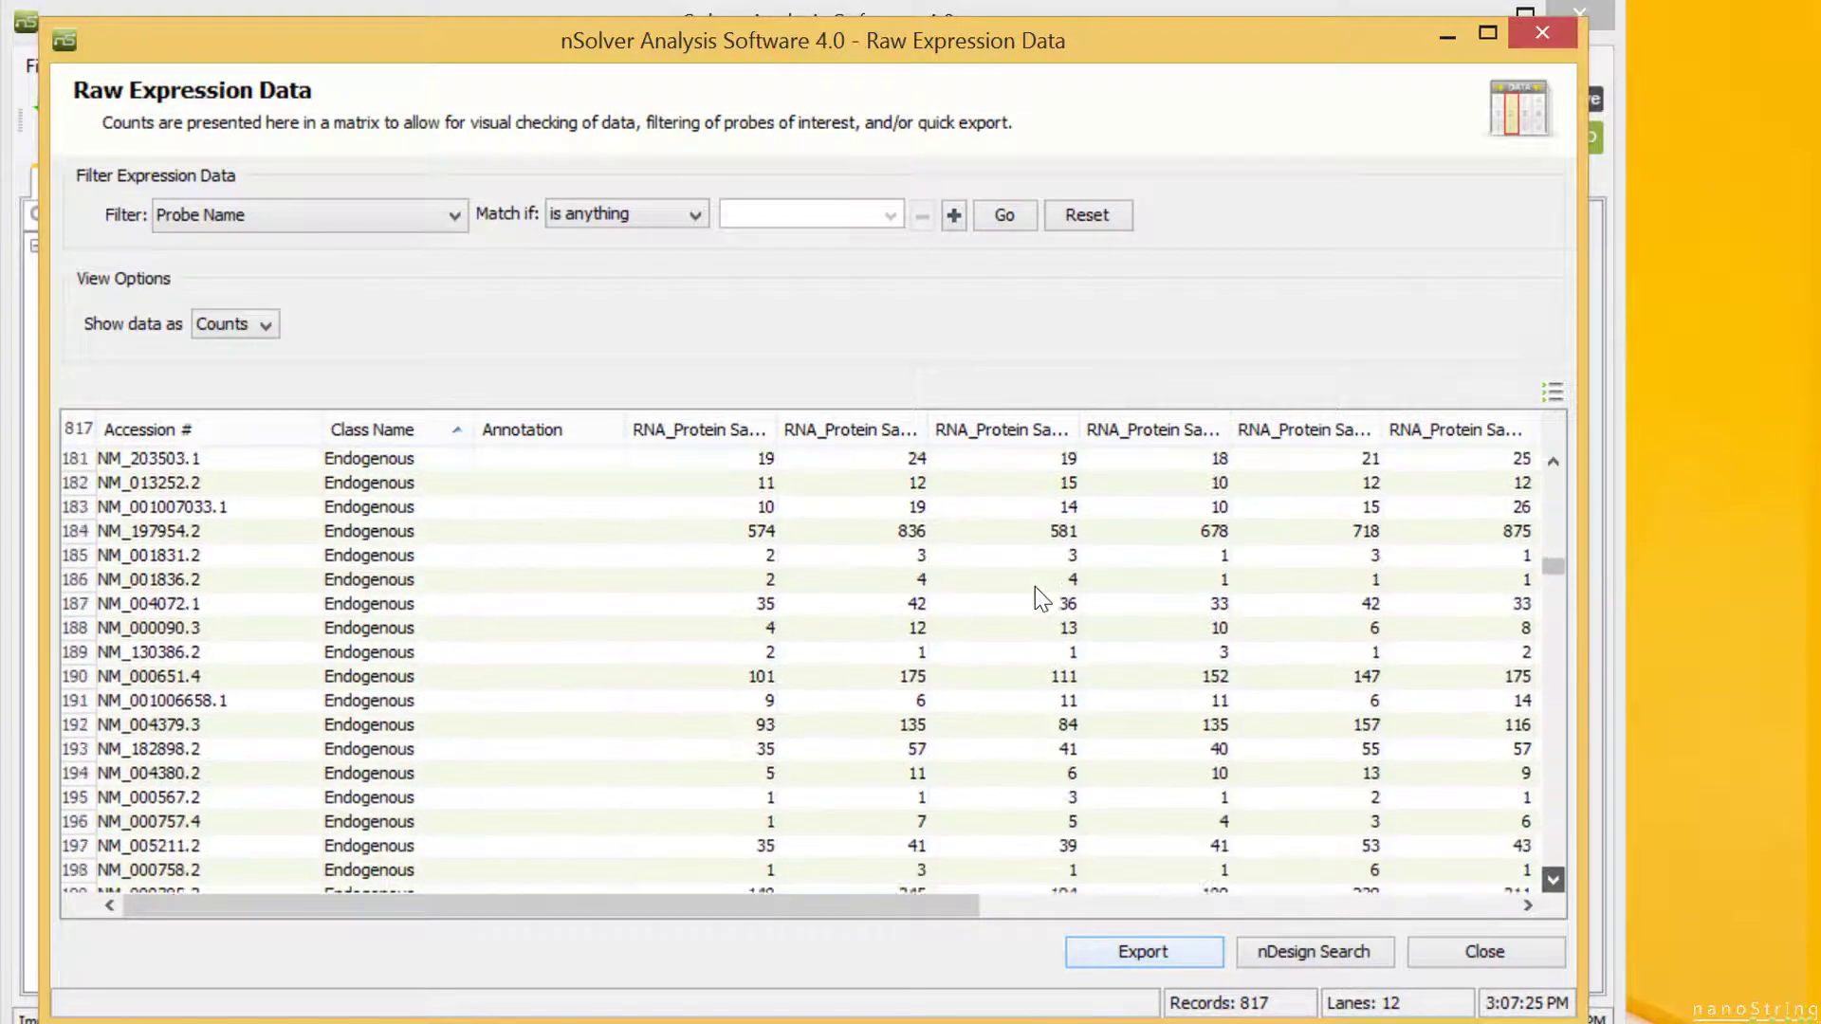
scroll(1034, 597, "down", 4)
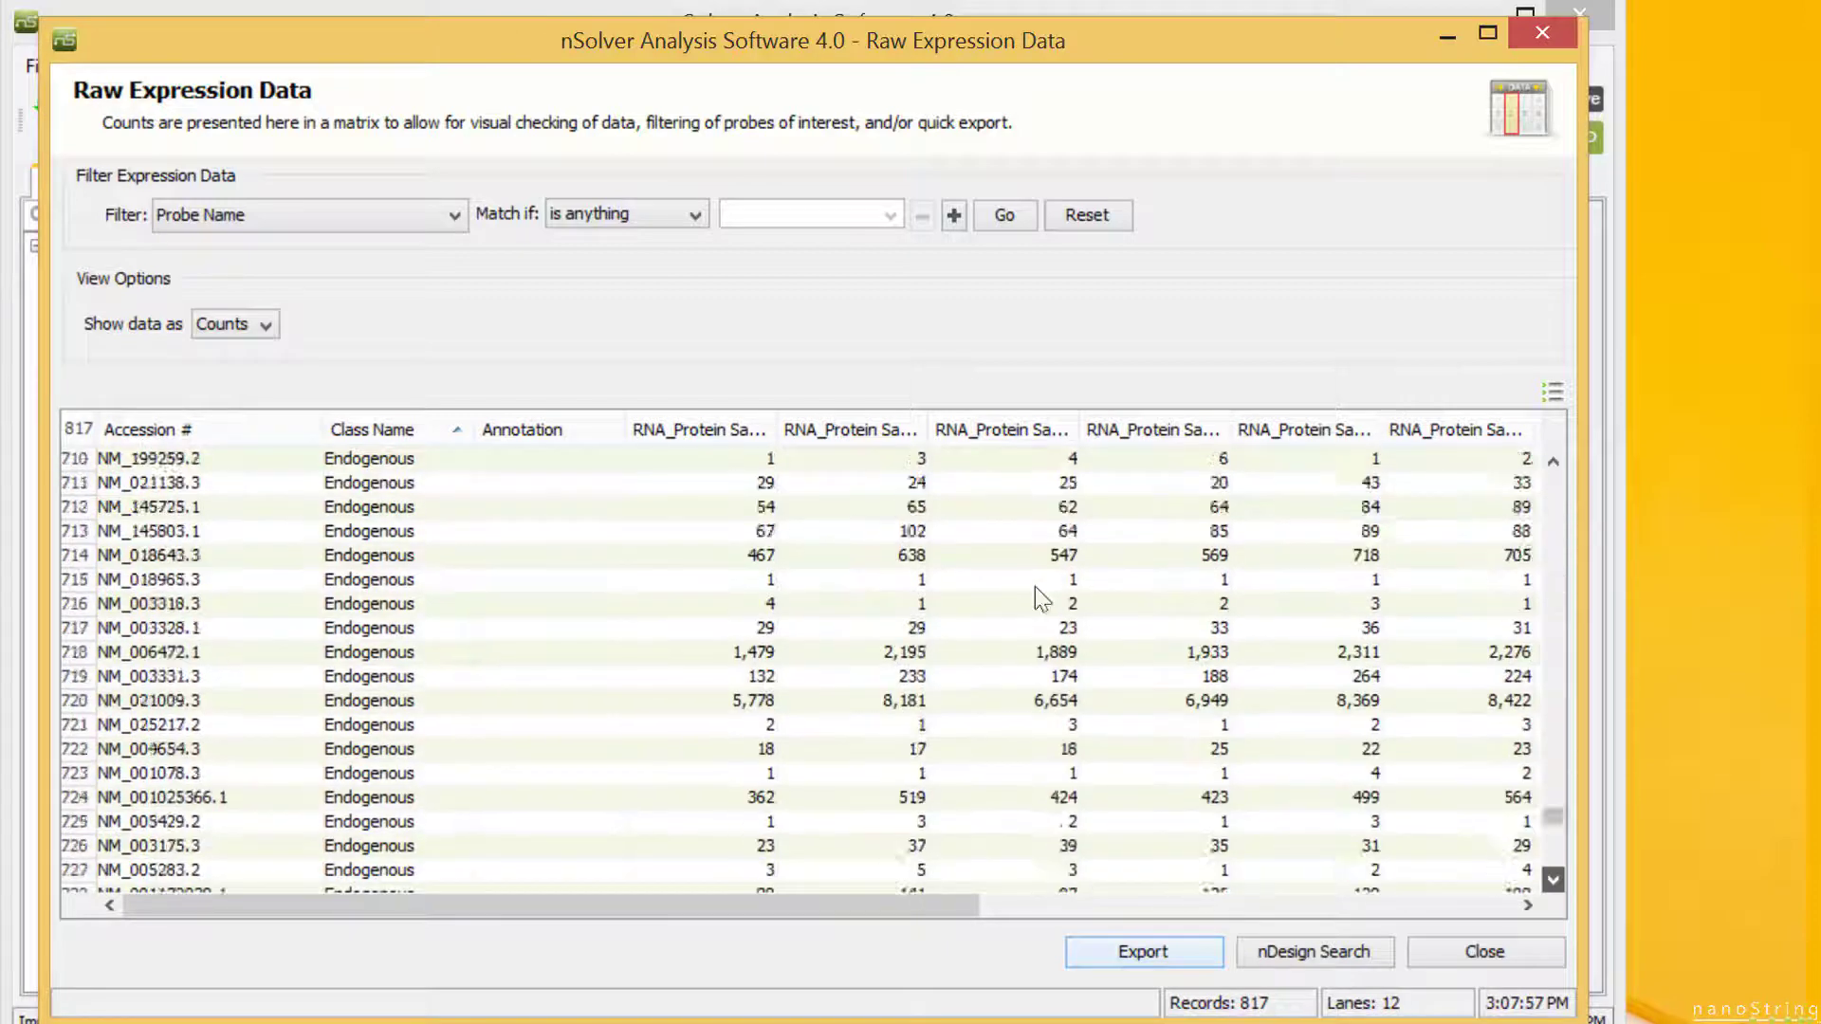
scroll(1556, 896, "down", 2)
scroll(1556, 896, "down", 2)
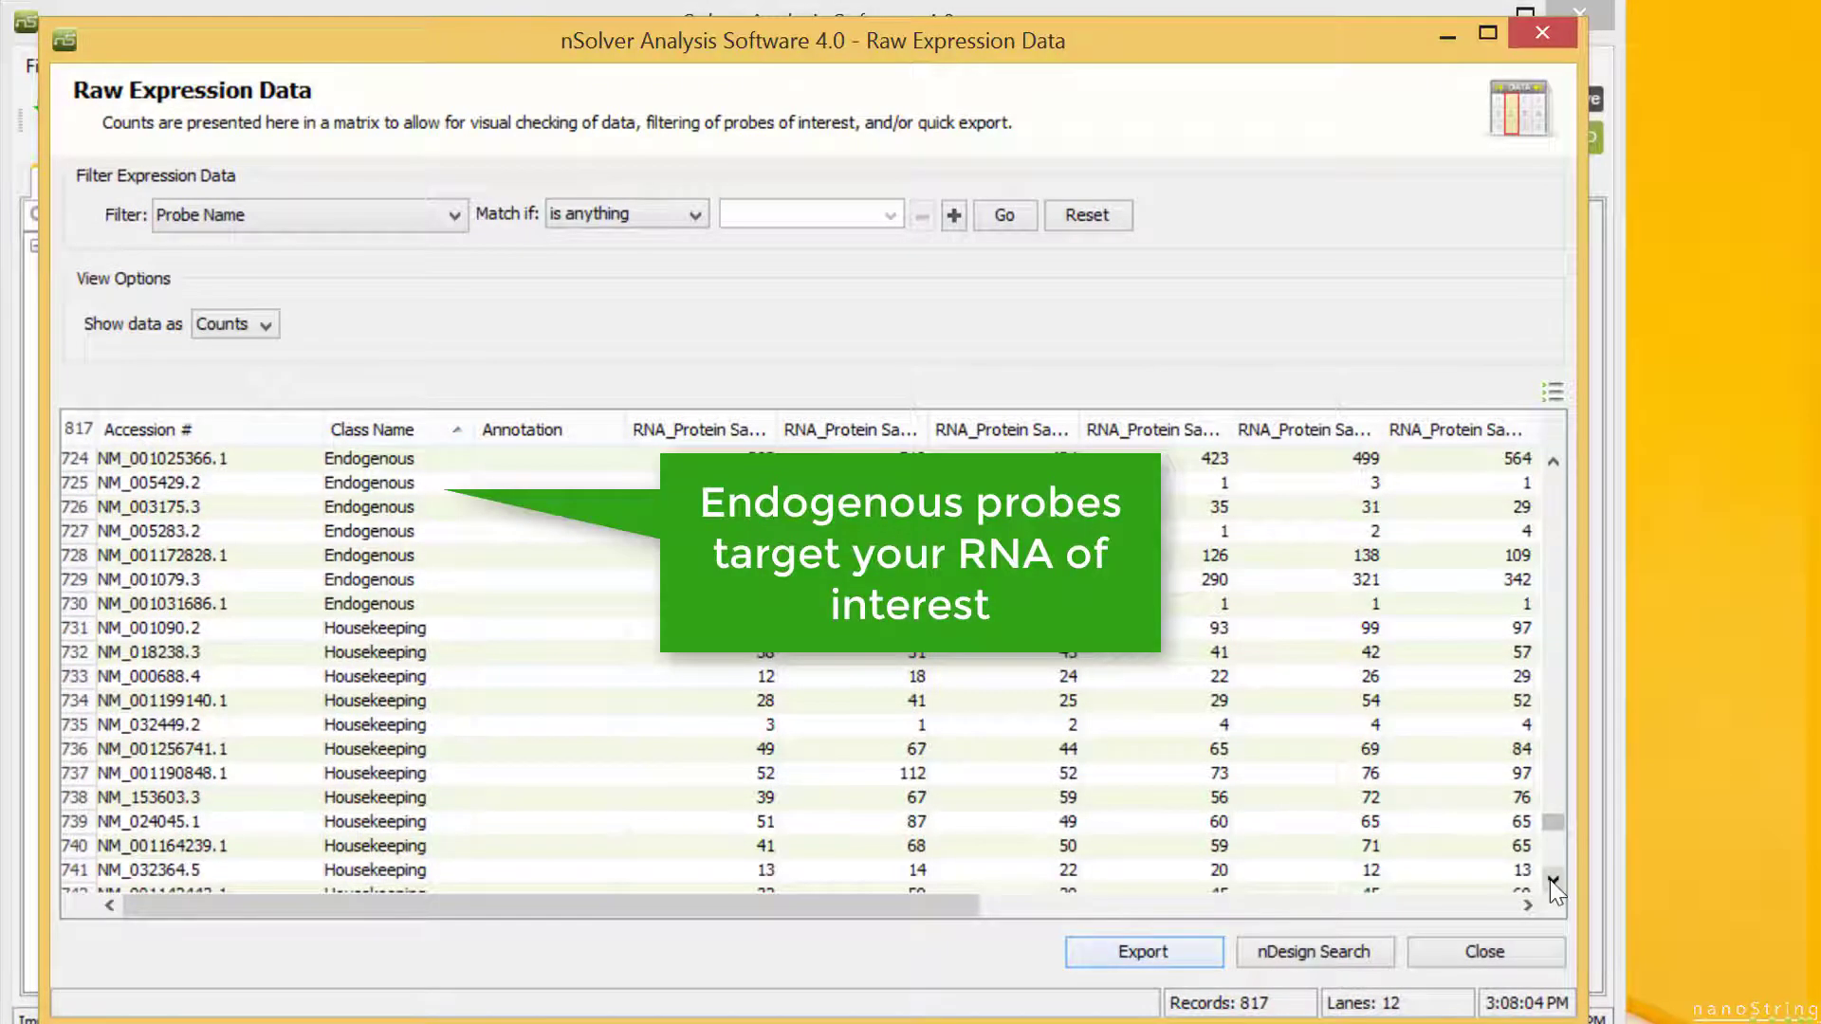
left_click(1552, 882)
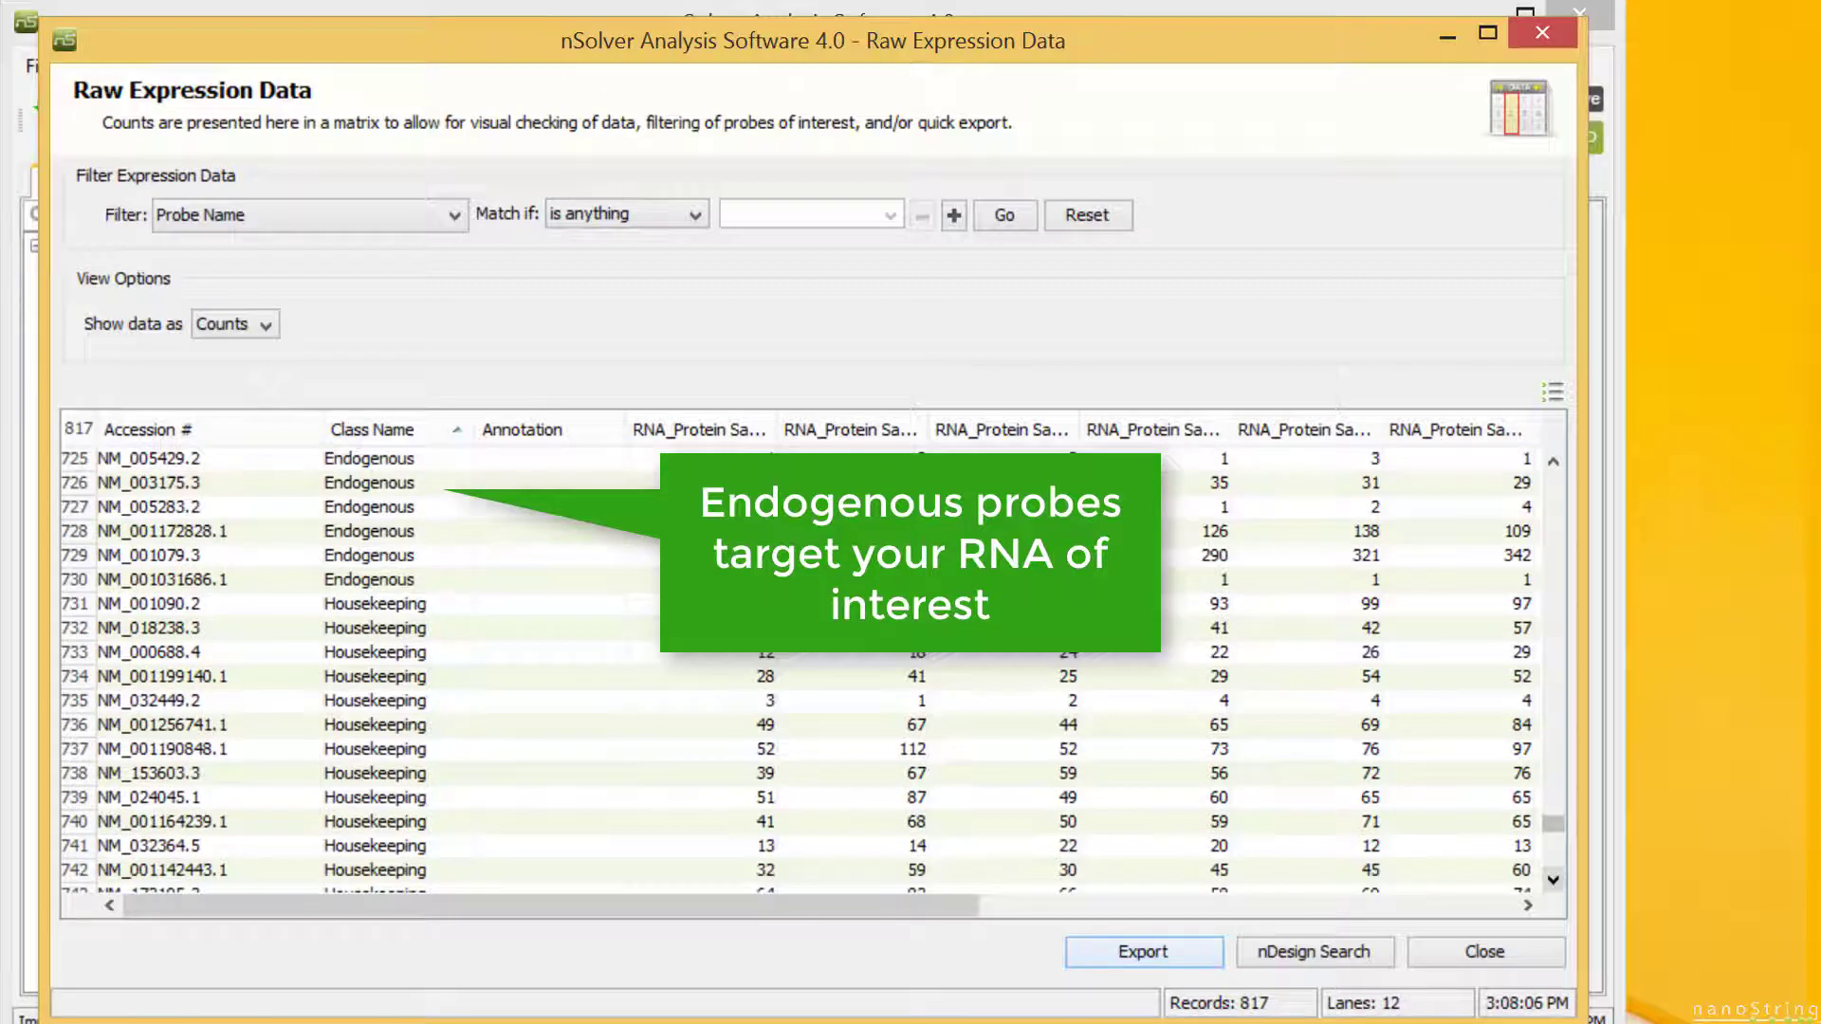
left_click(1552, 880)
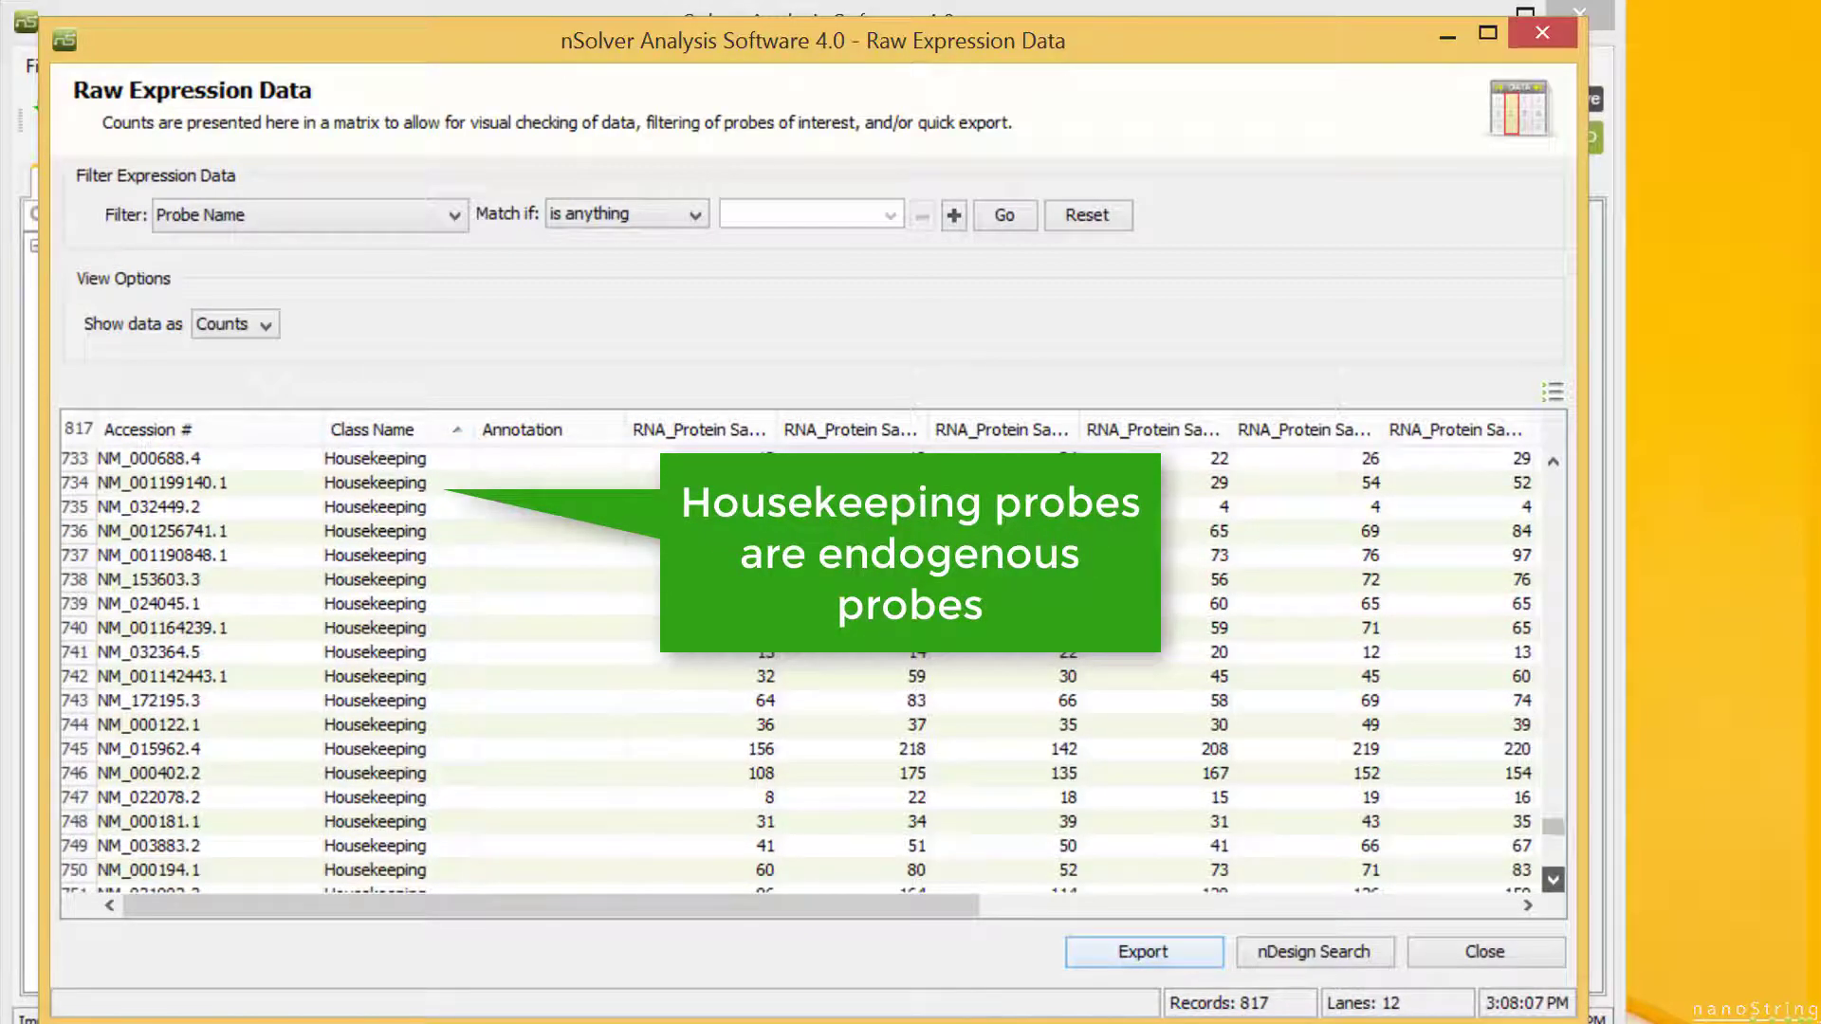
left_click(1552, 880)
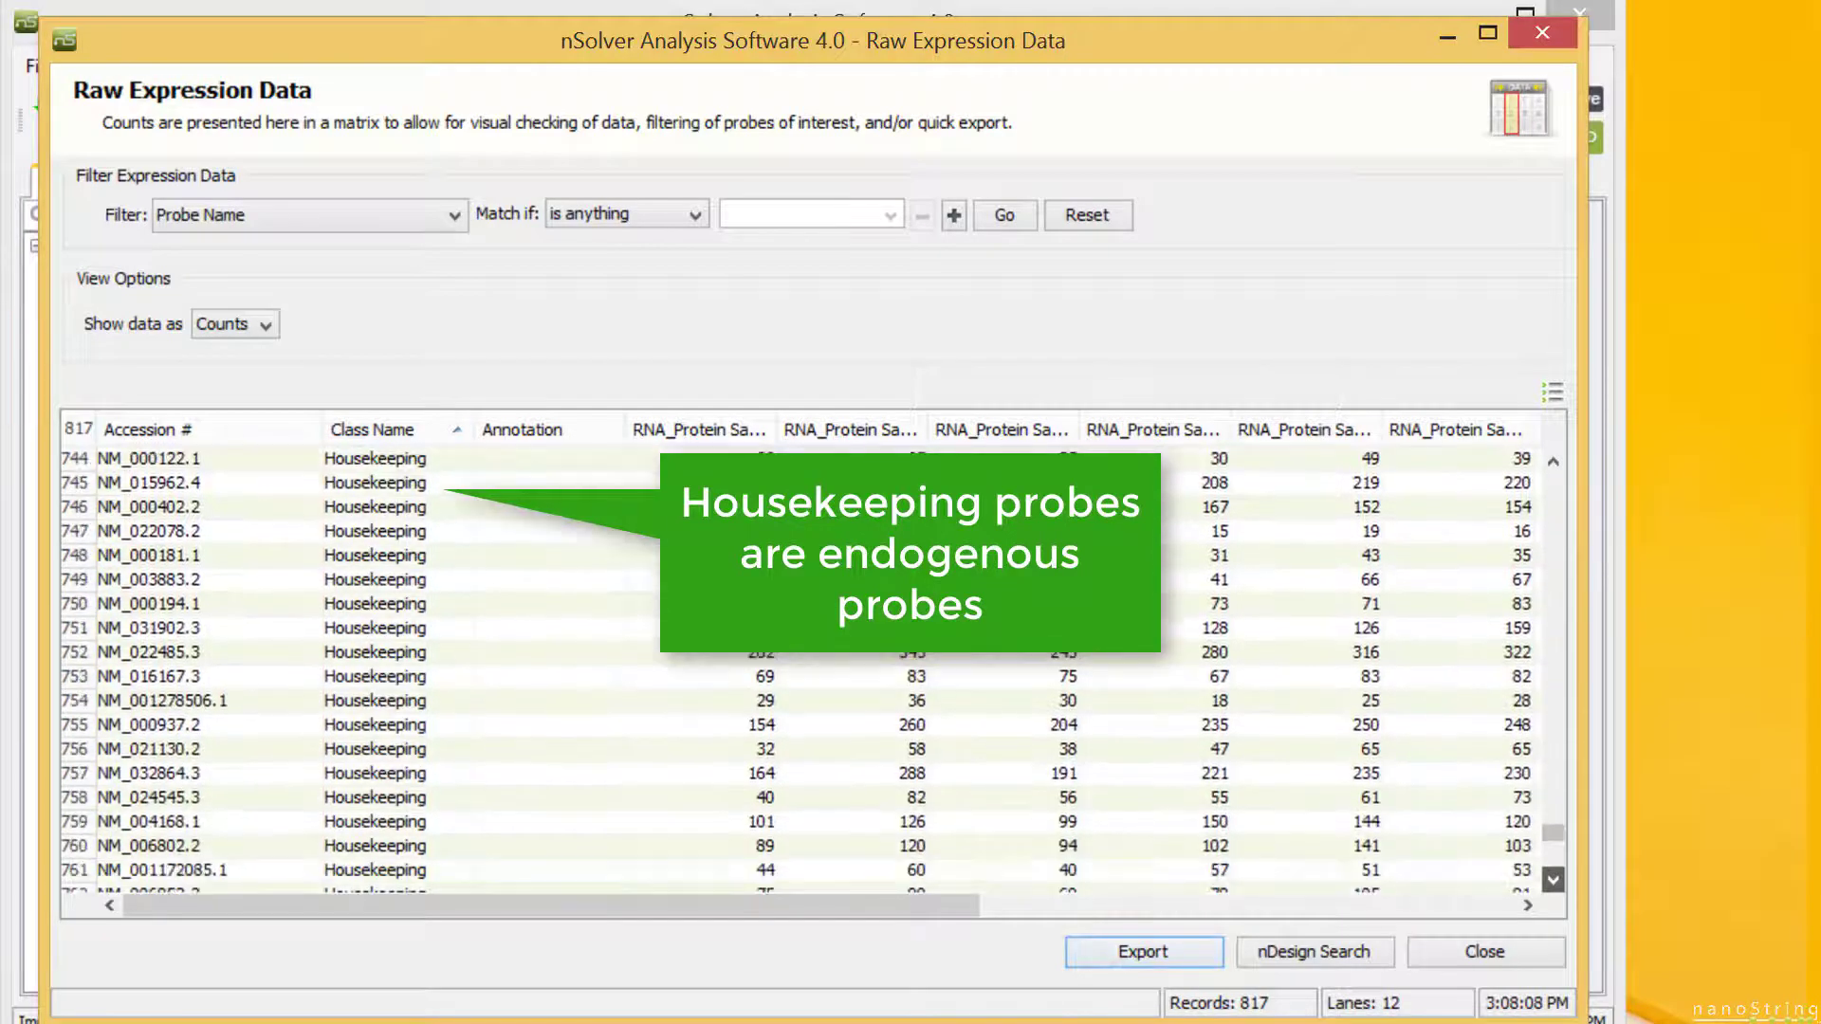
left_click(1553, 880)
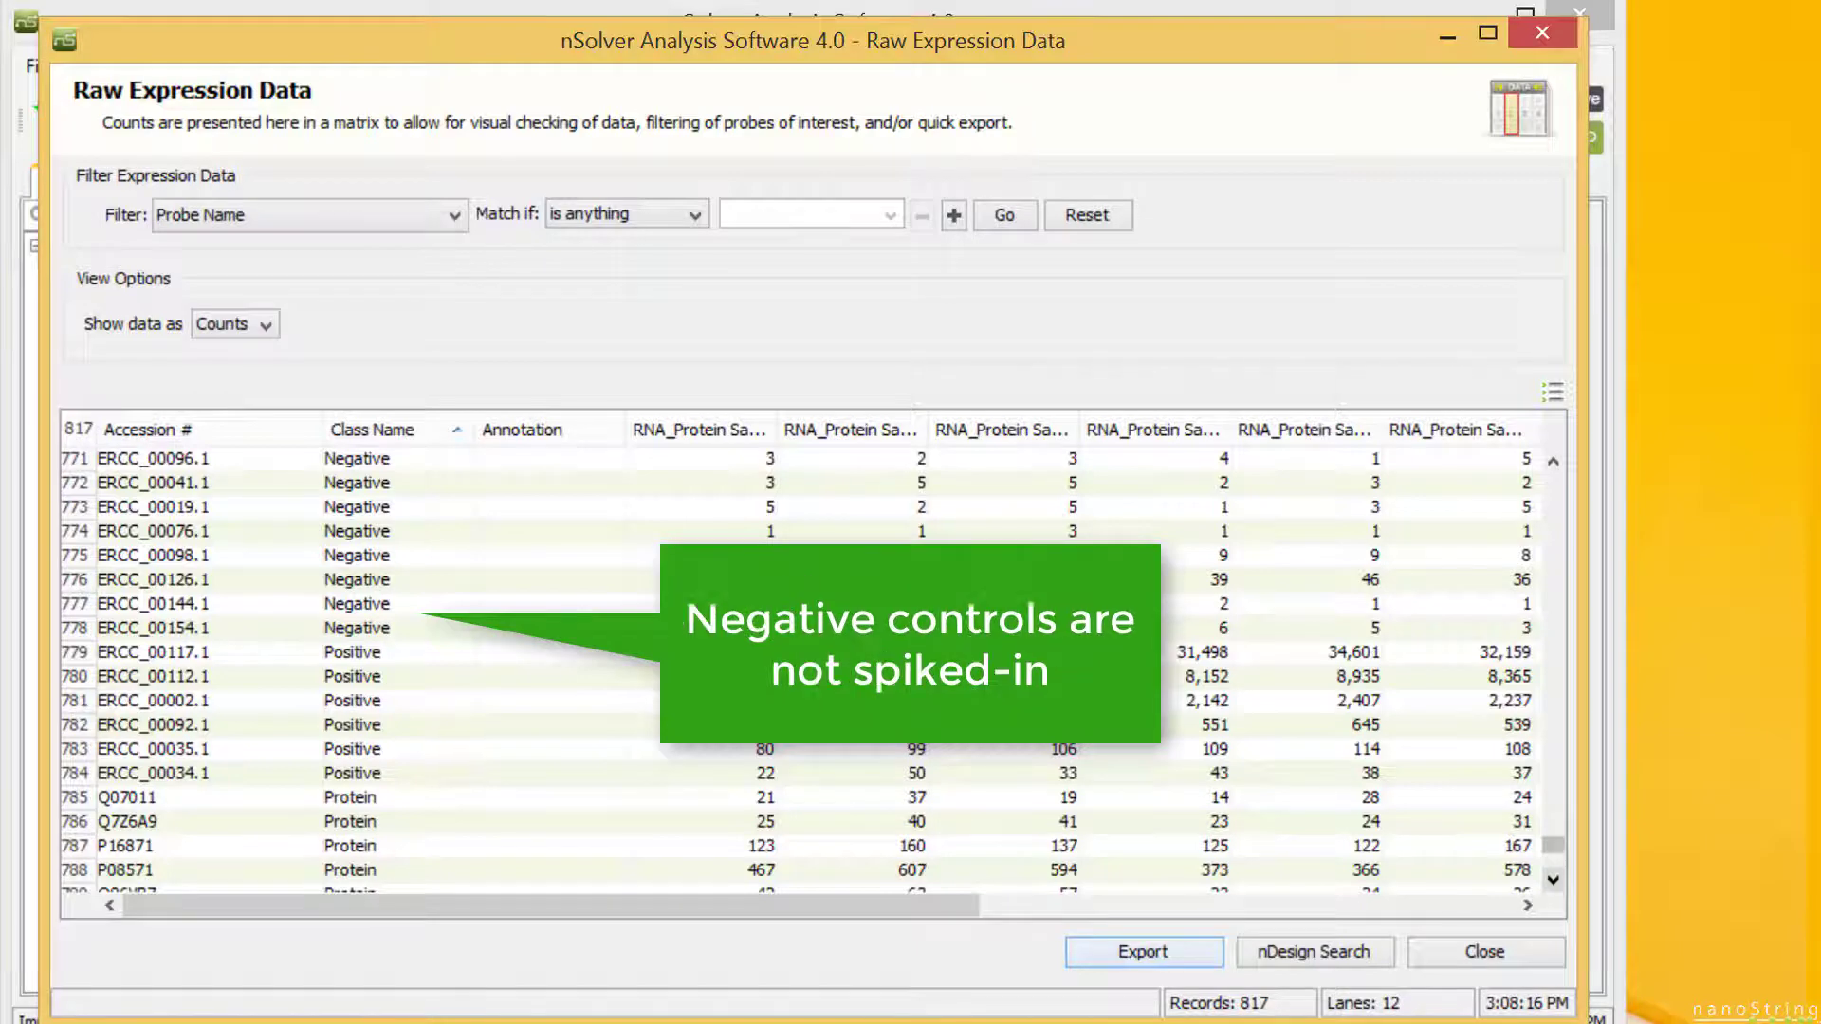
scroll(800, 670, "down", 10)
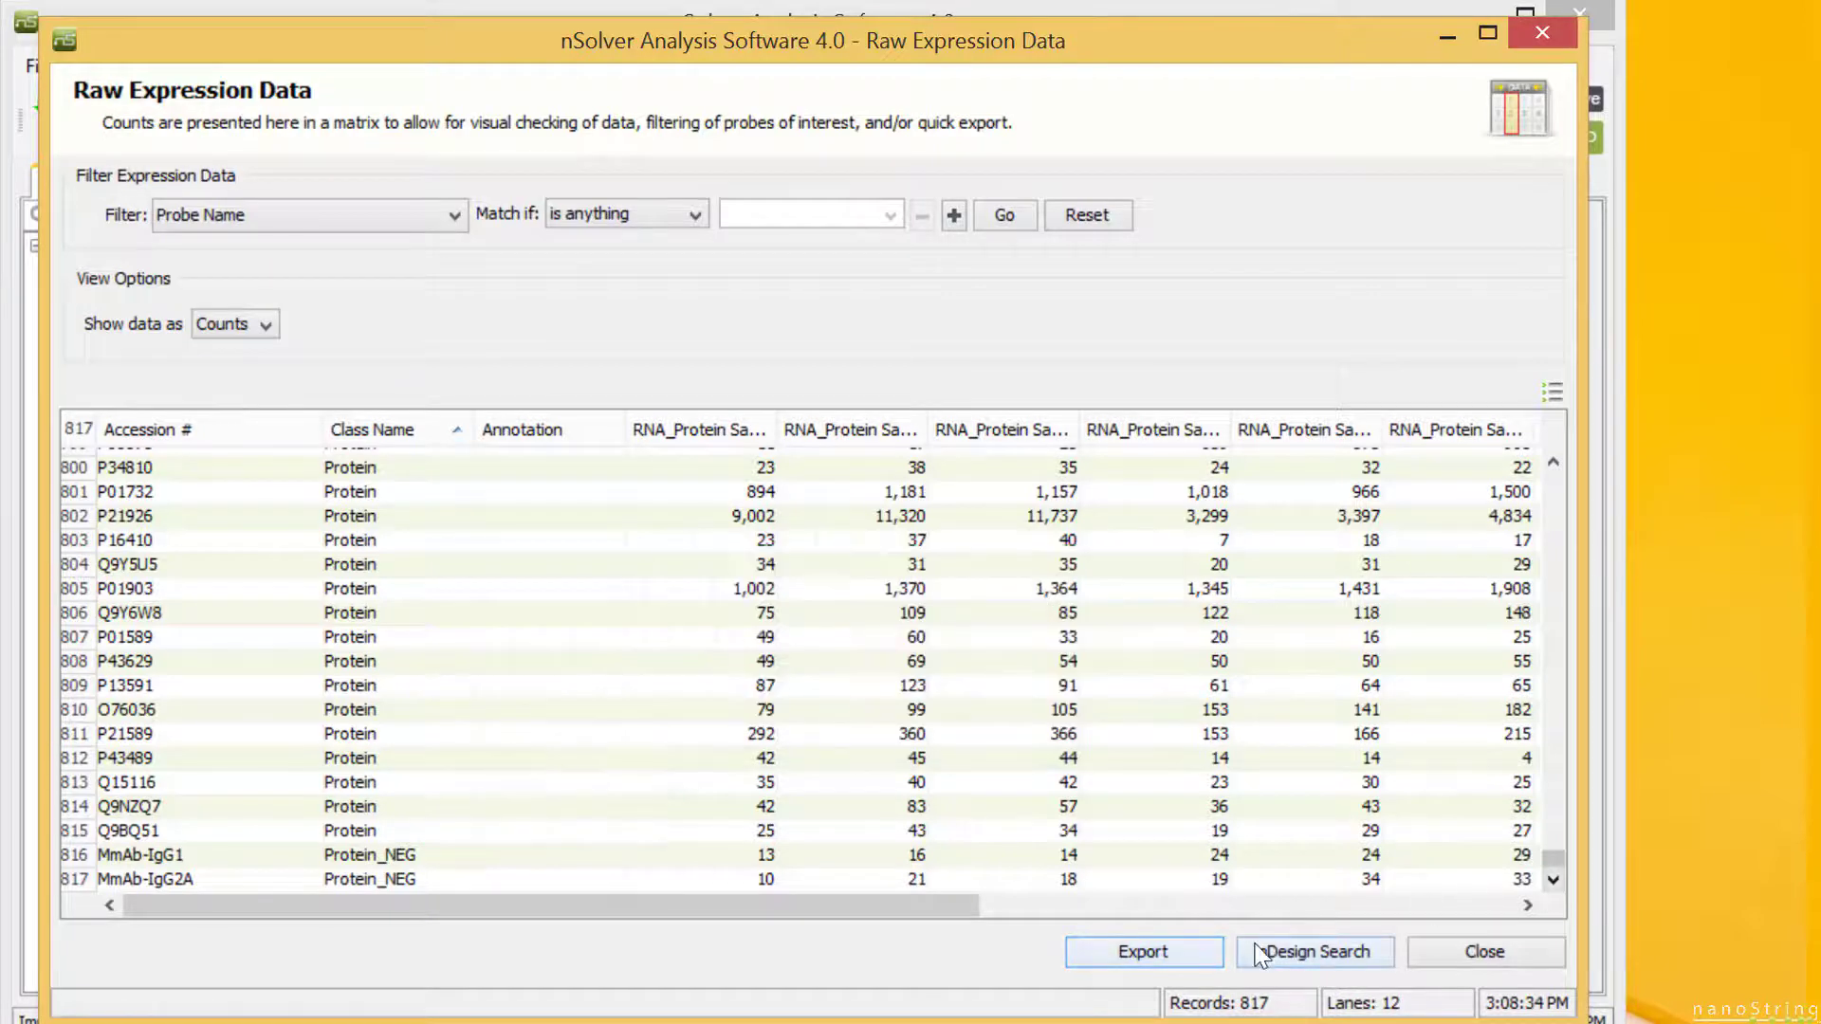
- Start an export of the raw counts using RCC Collector Tool Format Export
left_click(1143, 951)
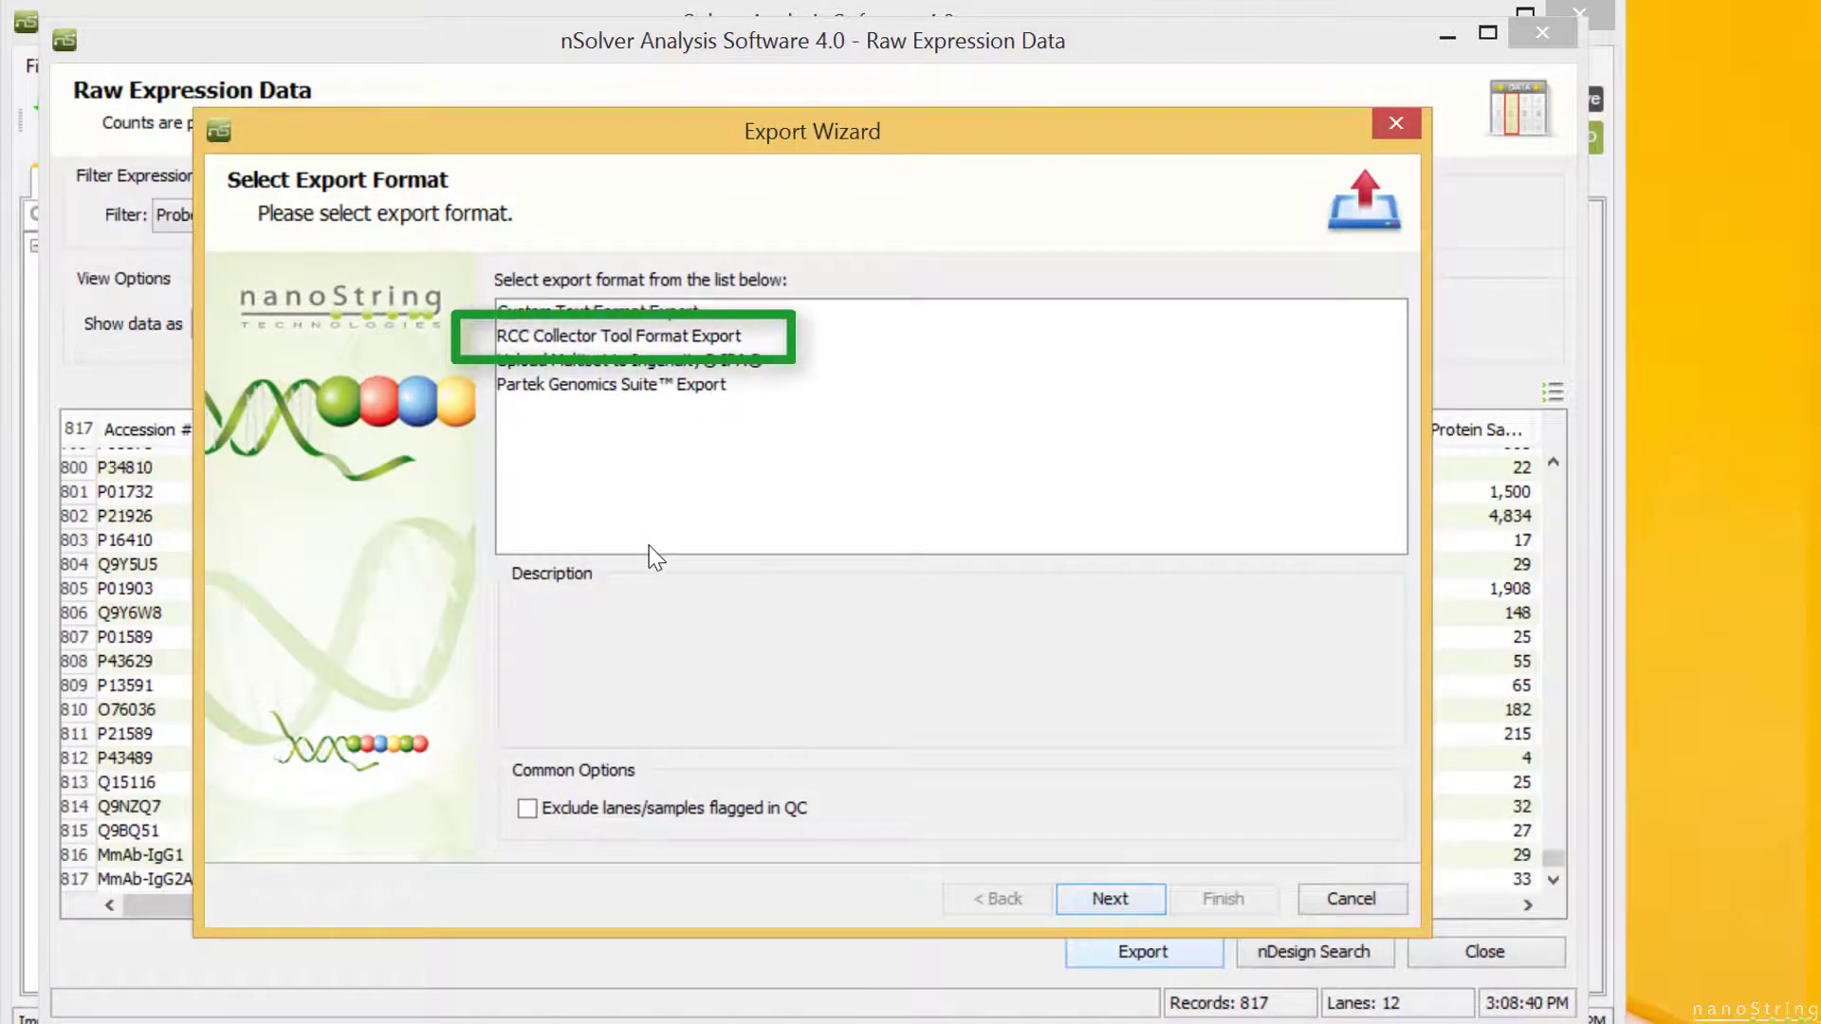
left_click(742, 340)
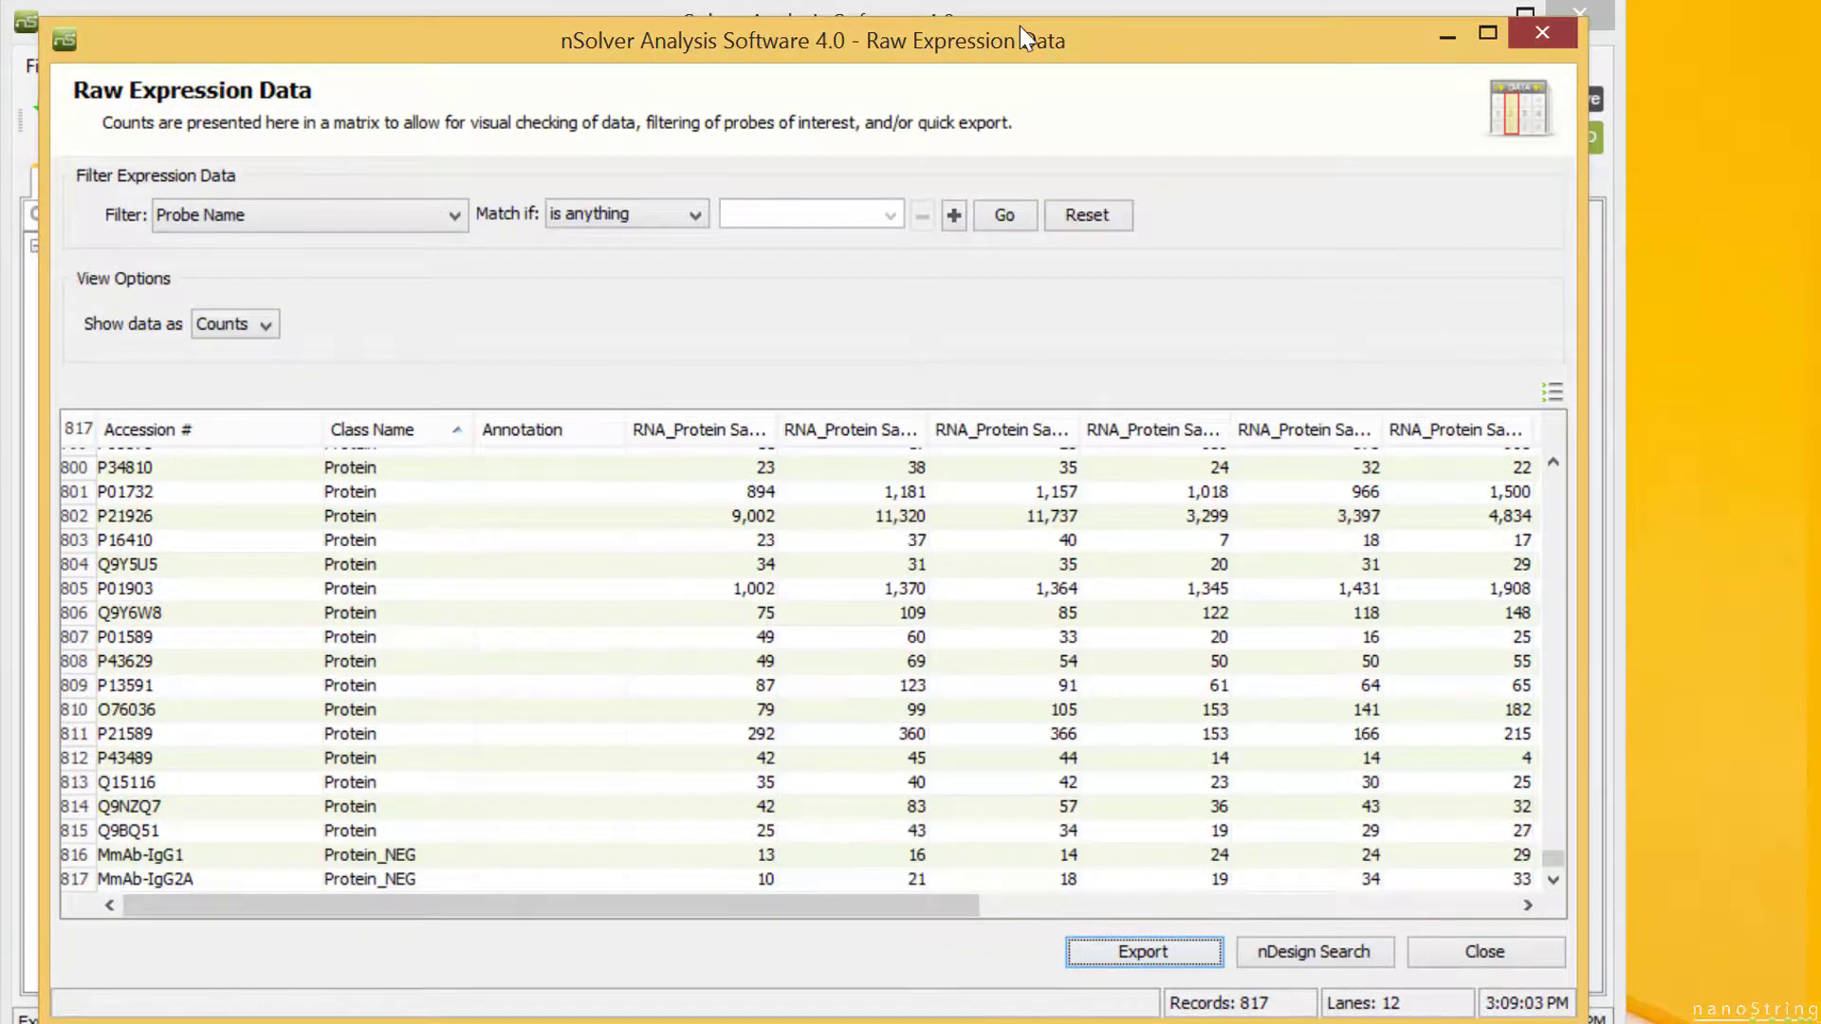
- Complete the RCC Collector export and close the Raw Expression Data window
key("Escape")
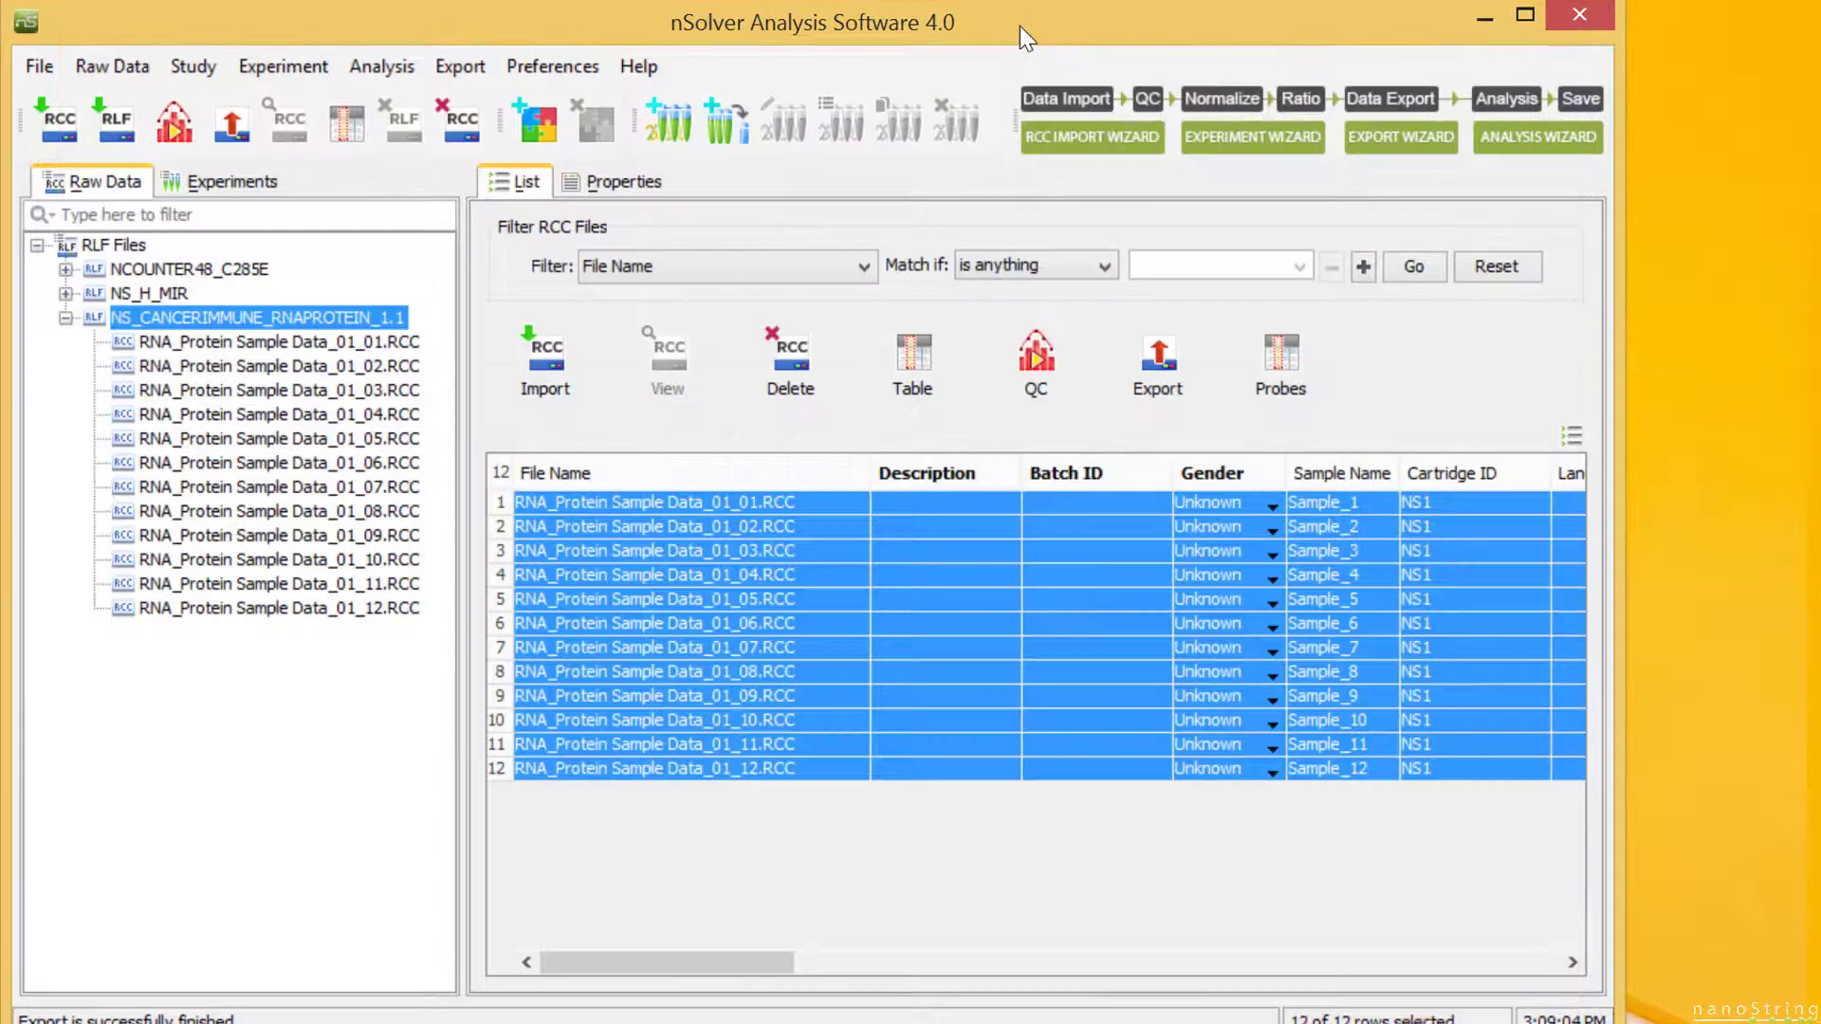